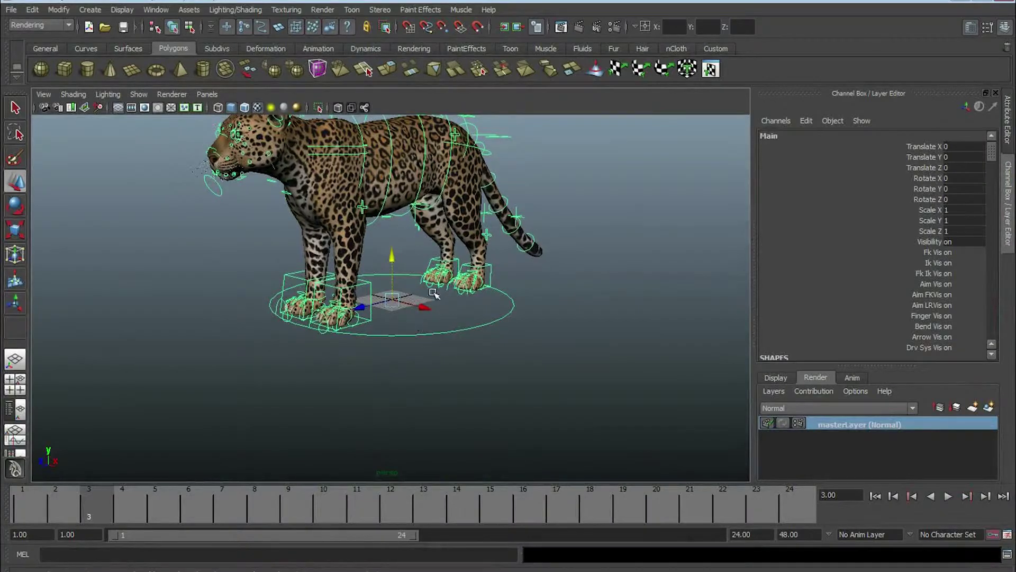
Step: Orbit and zoom around the leopard rig with the interface panels hidden for a closer look
alt+drag(434, 294, 465, 323)
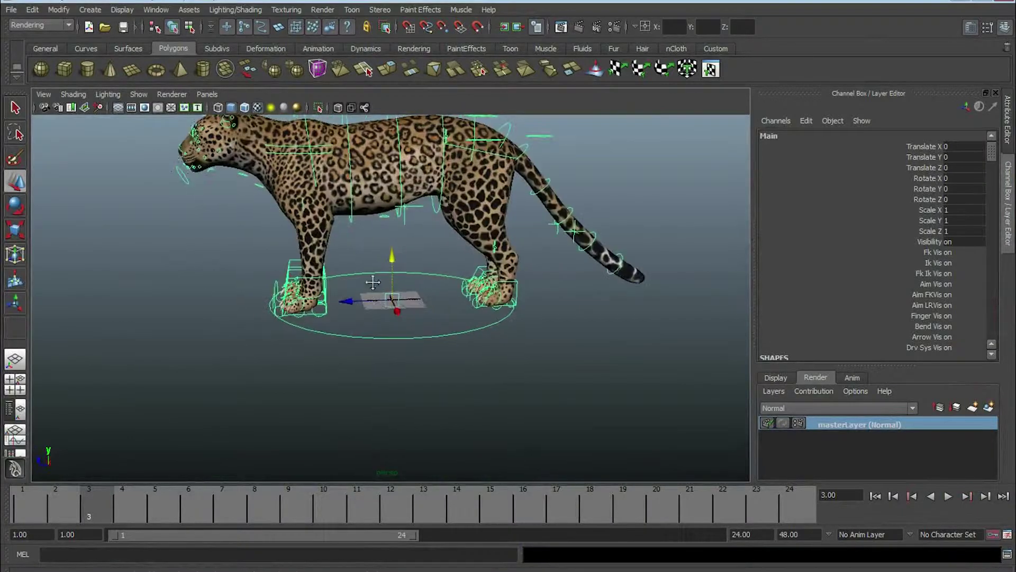
scroll(479, 348, up, 5)
scroll(479, 348, down, 3)
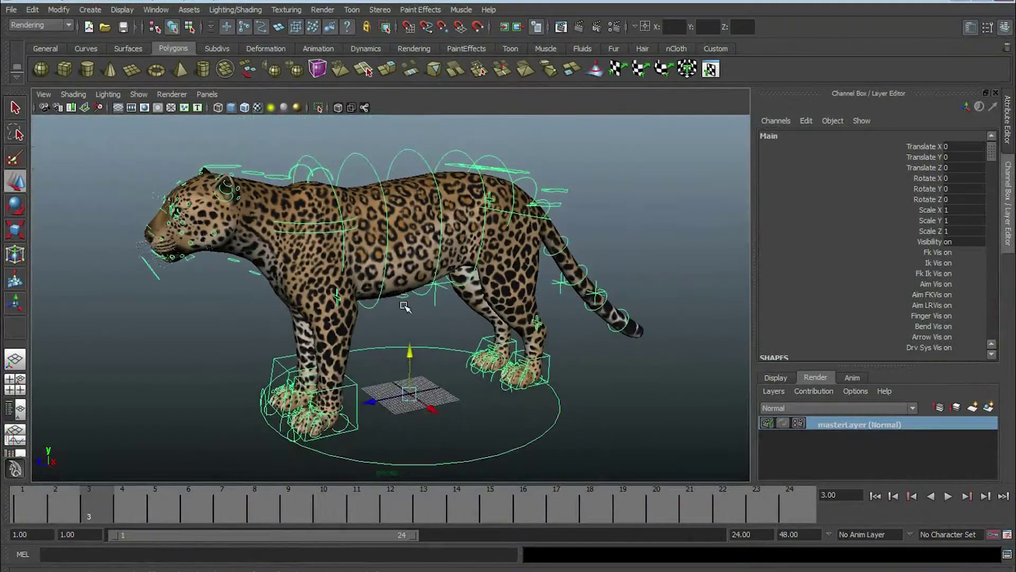
scroll(354, 309, down, 1)
key(ctrl+space)
alt+drag(466, 314, 585, 370)
scroll(621, 499, up, 3)
scroll(622, 499, up, 2)
scroll(549, 321, up, 1)
scroll(564, 329, up, 2)
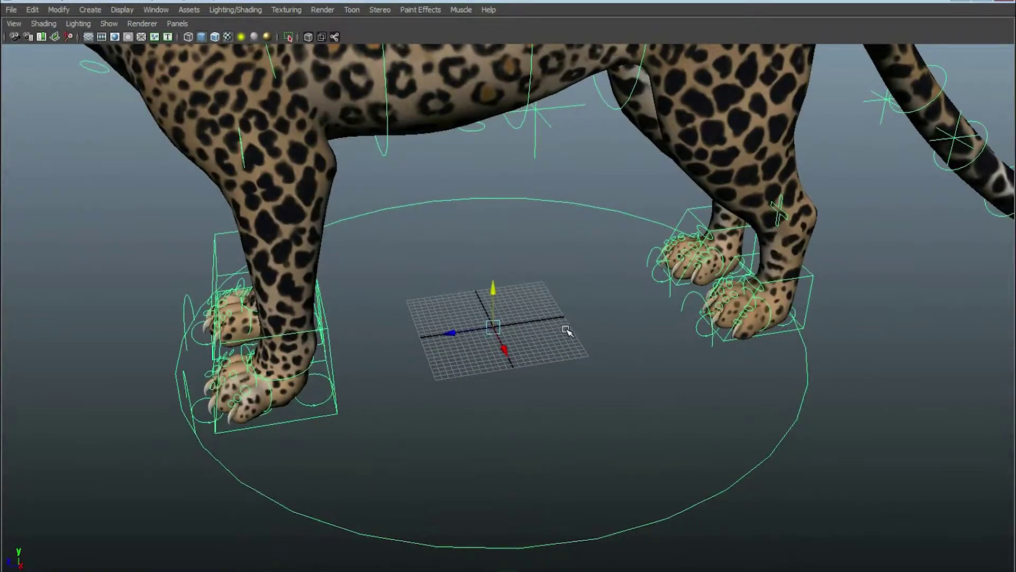
Step: Restore the interface panels and orbit to a side view of the whole leopard
key(ctrl+space)
scroll(565, 330, down, 3)
alt+drag(431, 320, 335, 319)
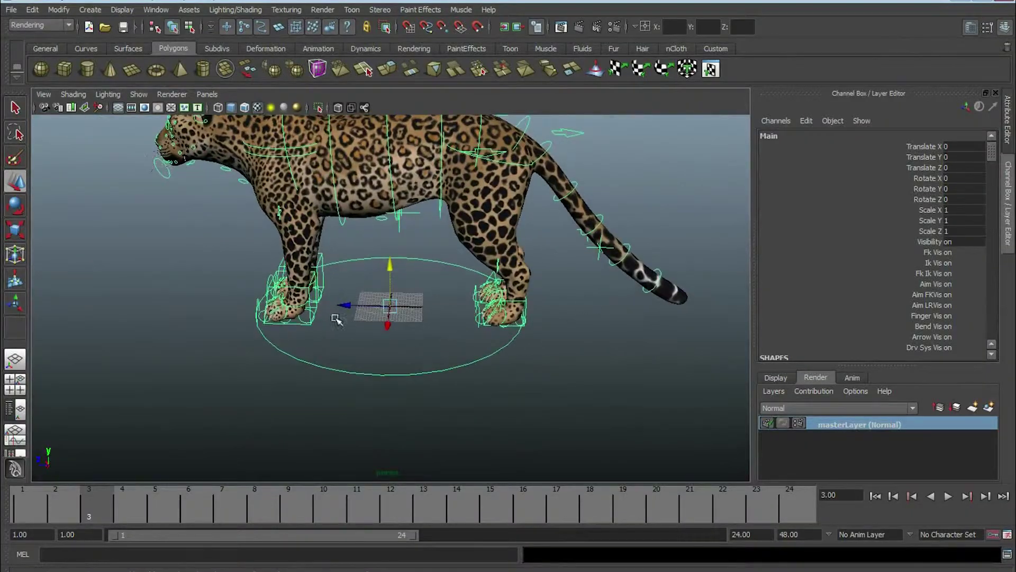
alt+drag(477, 348, 449, 344)
text(0.02)
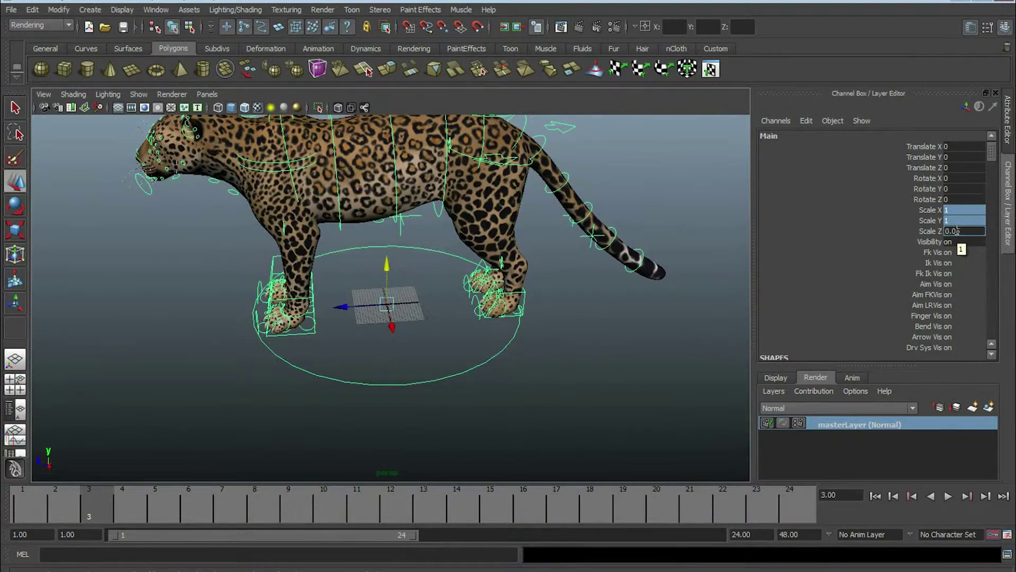
Step: Apply the 0.05 Main scale, zoom back in on the shrunken leopard and deselect it
key(Return)
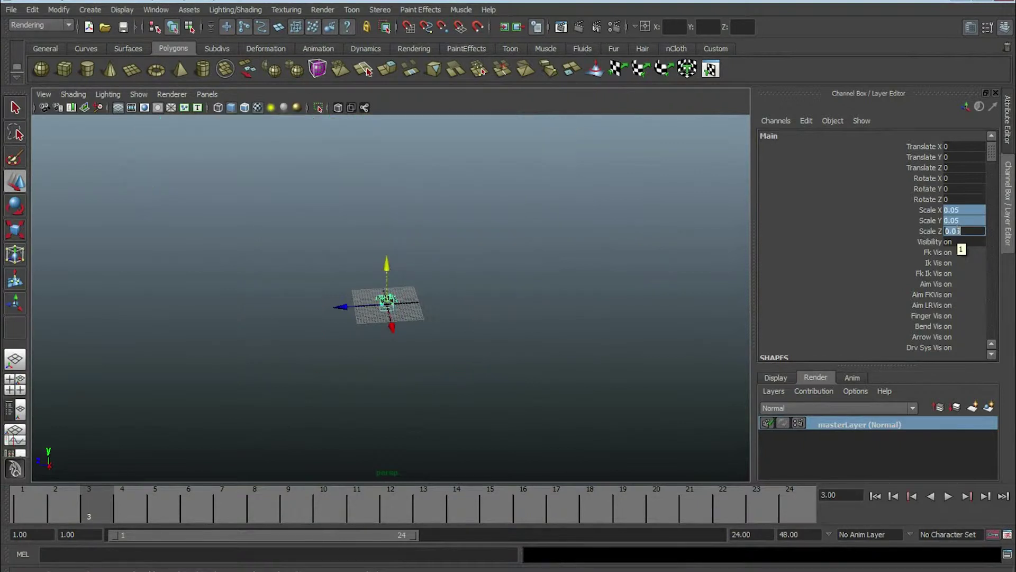
scroll(472, 268, up, 2)
scroll(492, 254, up, 3)
scroll(506, 248, up, 2)
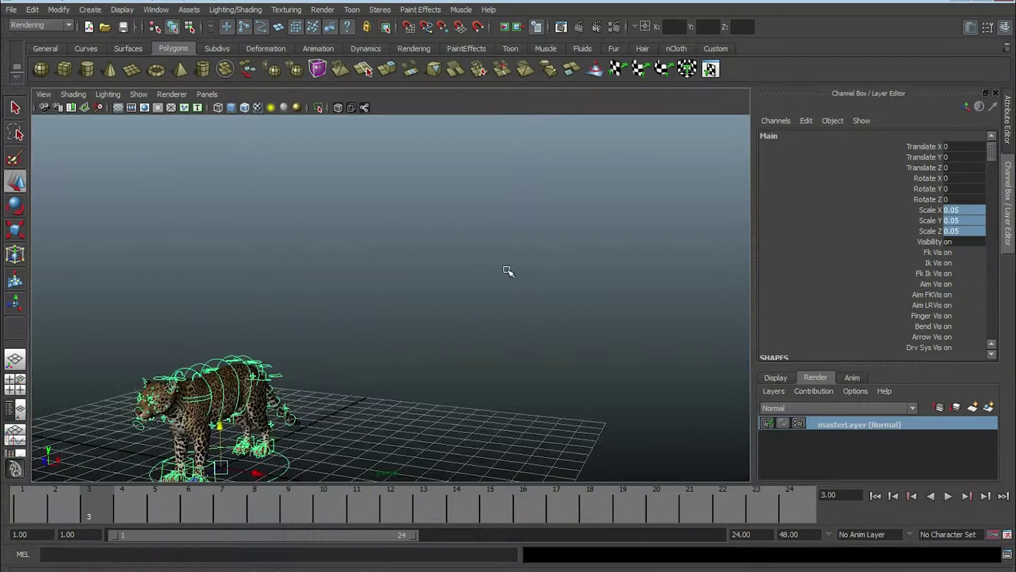
scroll(466, 278, up, 3)
click(443, 284)
Step: Select FKSpine1_M, orbit around the leopard, then move the Leopard walk reference clip
click(314, 302)
mouse_move(314, 303)
alt+mouse_down()
mouse_move(490, 319)
mouse_move(3, 226)
alt+mouse_up()
alt+drag(251, 274, 361, 260)
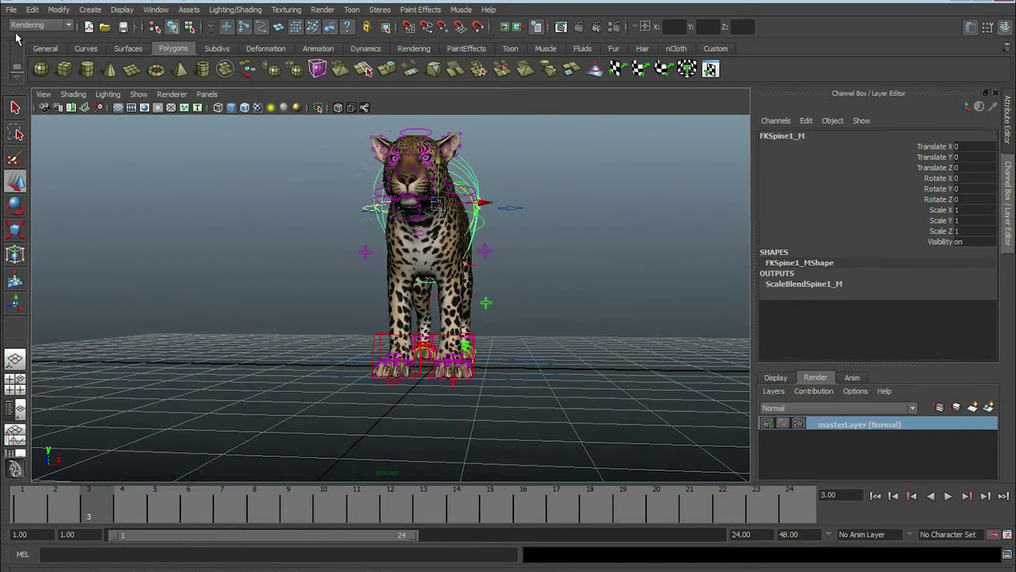
alt+drag(455, 206, 177, 76)
mouse_move(377, 279)
alt+mouse_down()
mouse_move(456, 303)
mouse_move(568, 223)
alt+mouse_up()
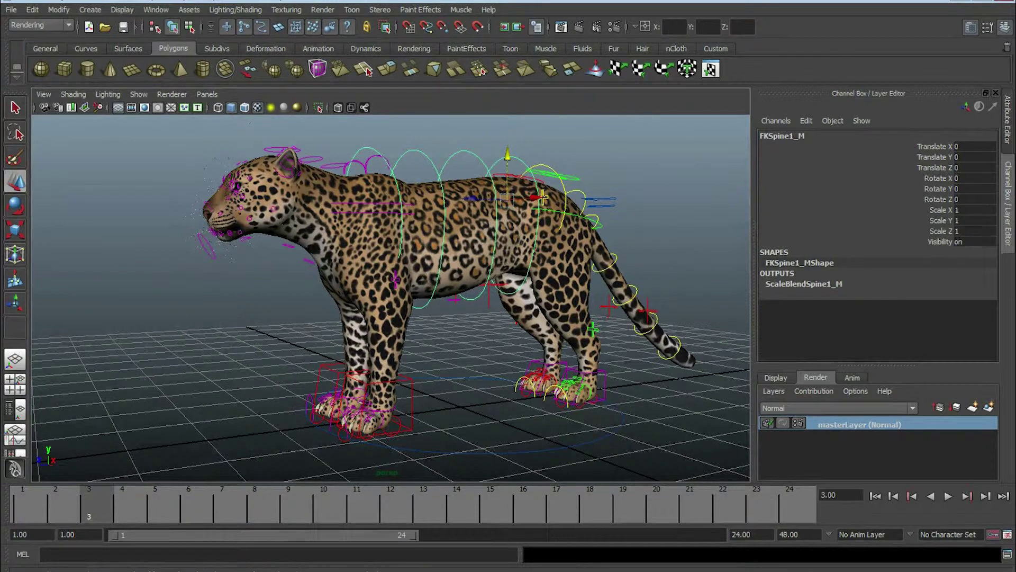
drag(423, 392, 413, 398)
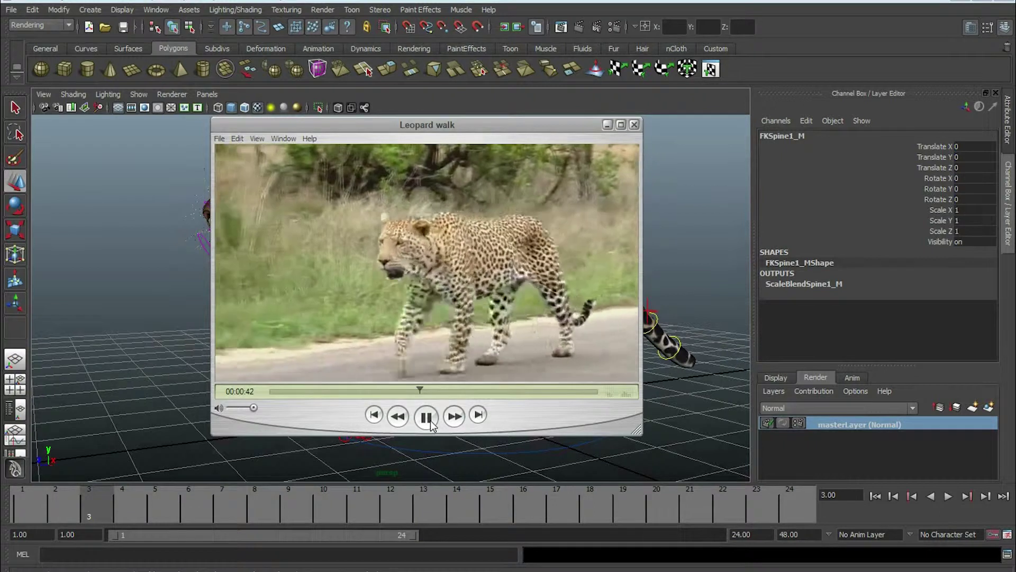
Step: Pause the Leopard walk clip and replay the 00:00:39–00:00:41 stretch
click(426, 417)
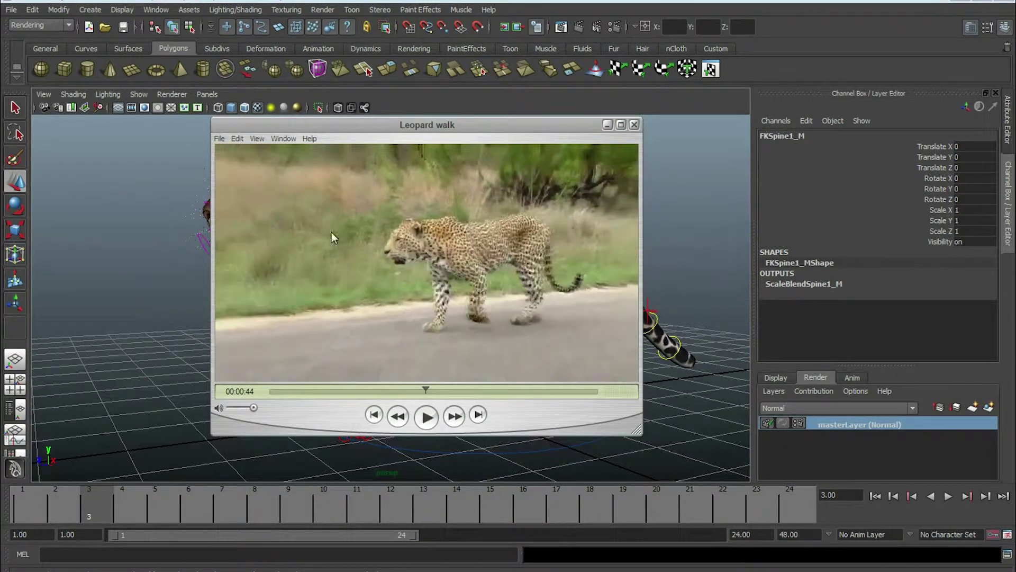
click(411, 392)
click(427, 417)
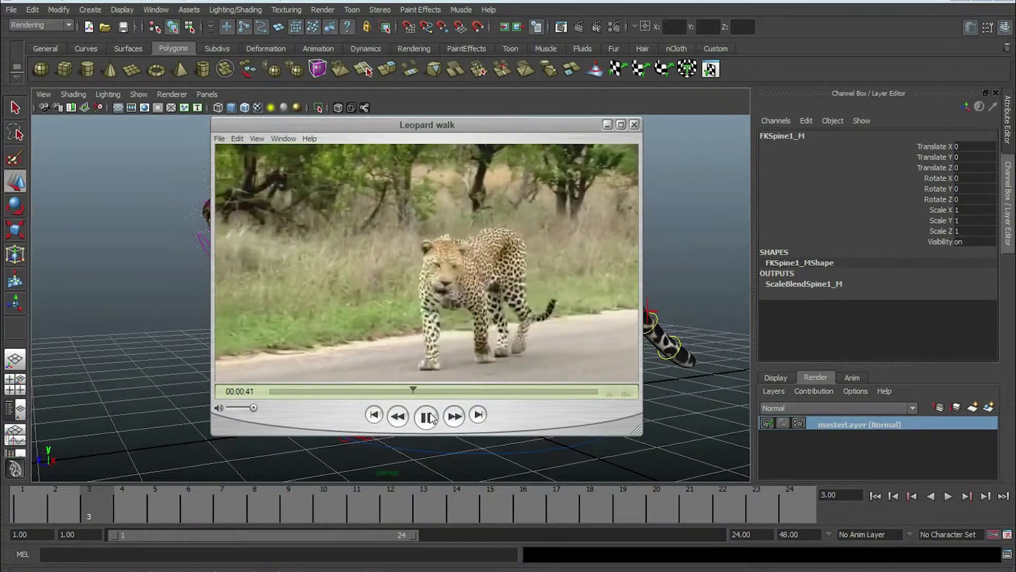
click(427, 417)
drag(415, 392, 410, 392)
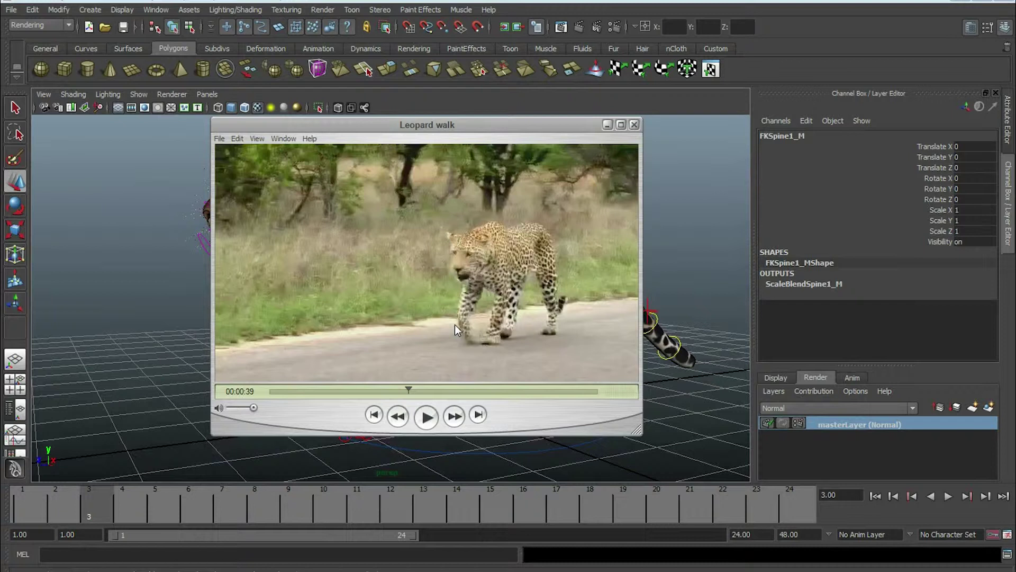
Step: Step the clip frame by frame from 00:00:38, then play it on to 00:00:42
key(Right)
key(Right)
key(Right)
key(Right)
key(Right)
key(Right)
key(Right)
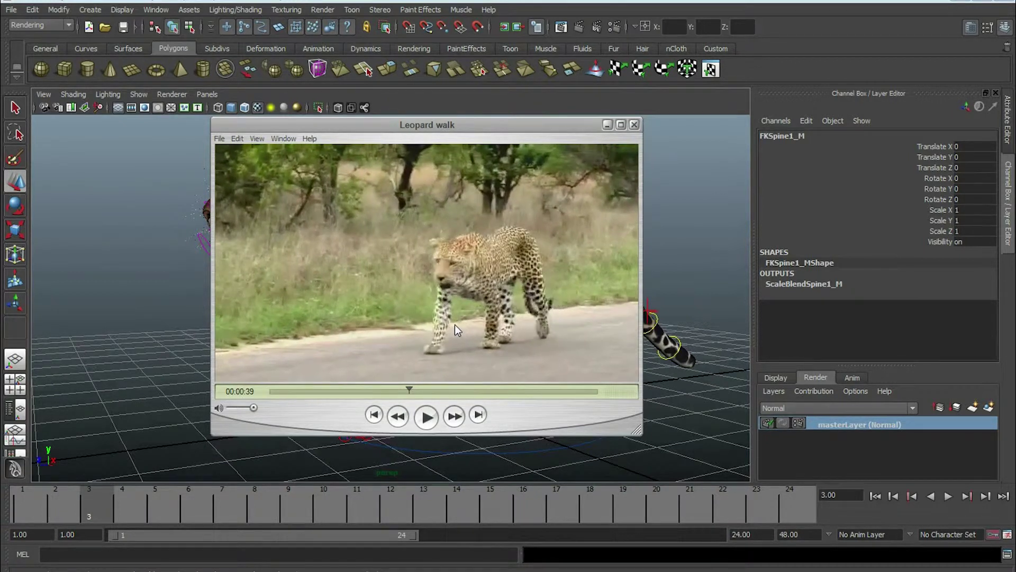
key(Right)
key(Right)
key(Right)
key(Right)
key(Right)
key(Right)
key(Right)
key(Right)
key(Right)
key(Right)
key(Right)
key(Right)
key(Right)
key(Right)
key(Right)
key(Right)
key(Right)
key(Right)
key(Right)
key(Right)
key(Right)
key(Right)
key(Right)
key(Right)
key(Right)
key(Right)
key(Right)
key(Right)
key(Right)
key(Right)
key(Right)
key(Right)
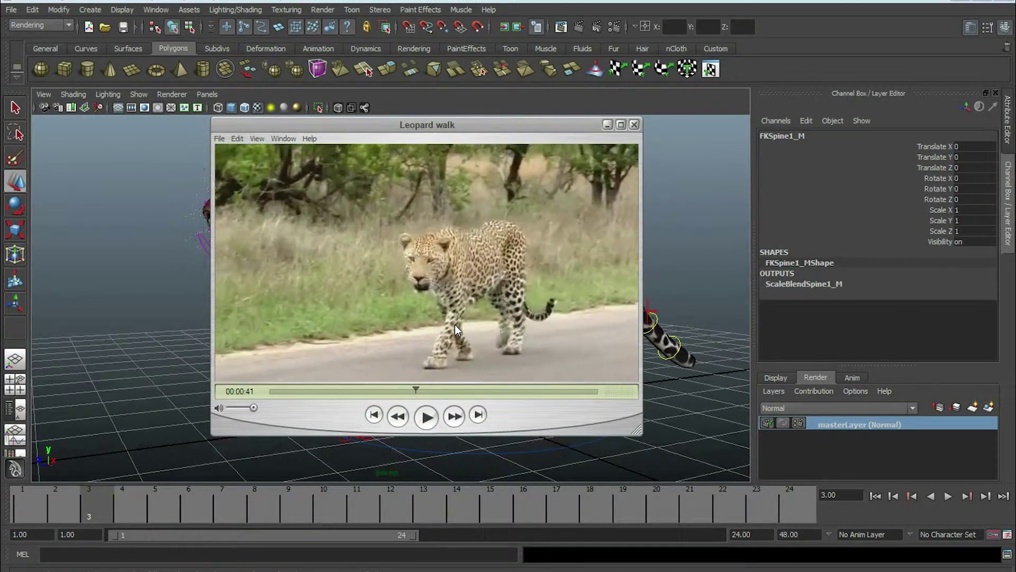
key(Right)
key(Right)
key(Right)
key(Right)
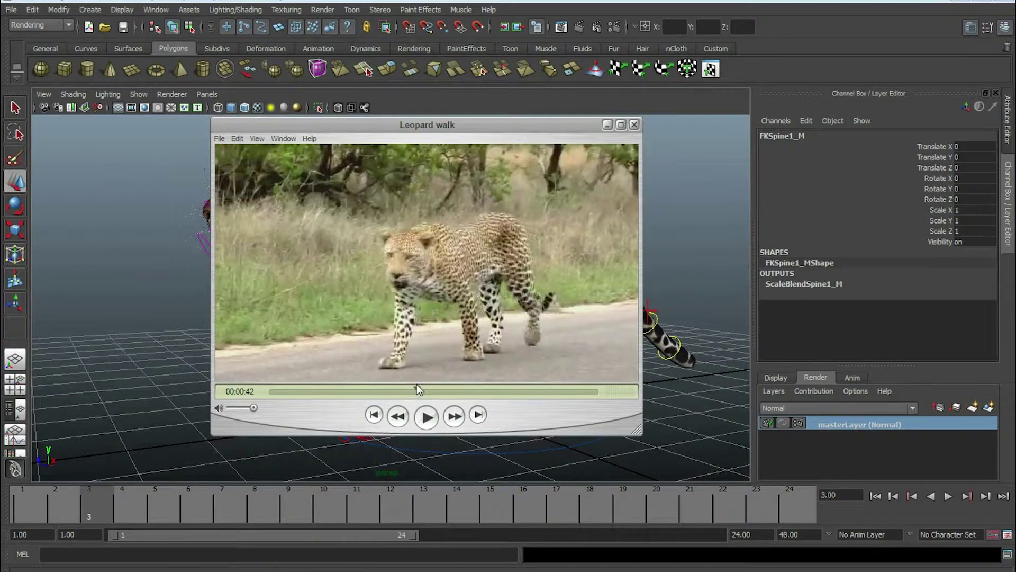
drag(417, 387, 412, 391)
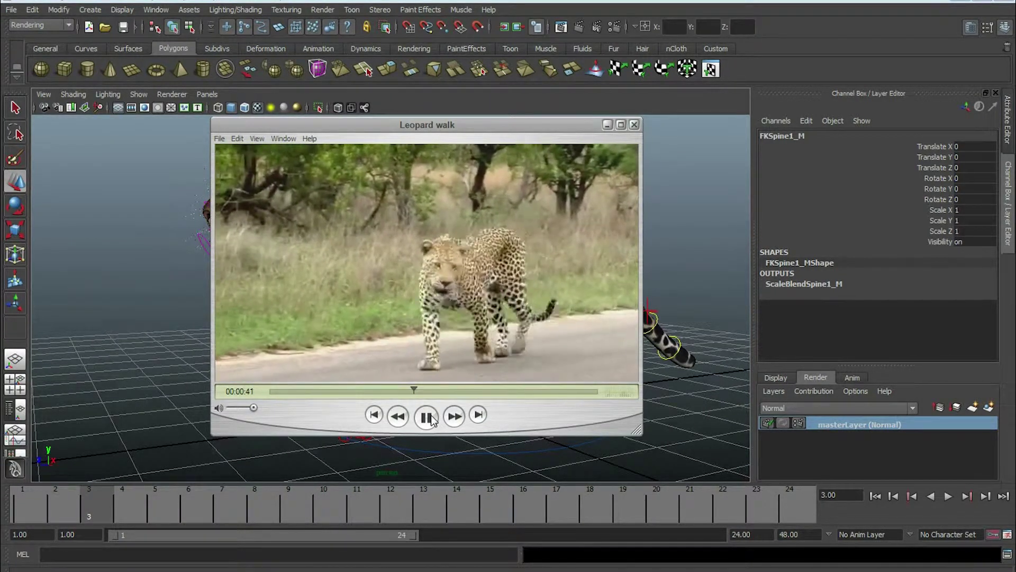
key(space)
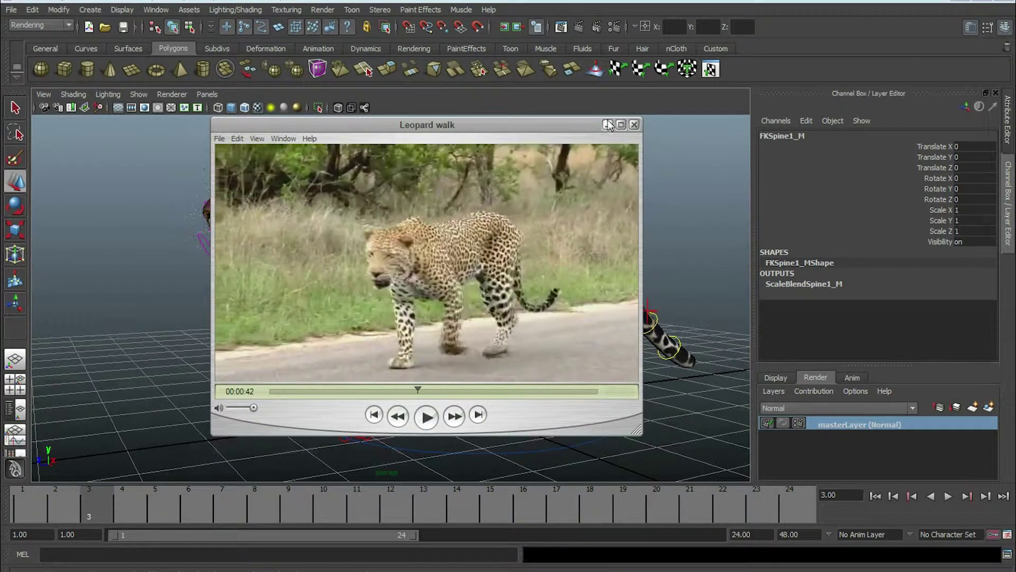
Step: Return to the Maya scene and orbit to a frontal view of the leopard
click(180, 139)
mouse_move(180, 139)
alt+mouse_down()
mouse_move(461, 323)
mouse_move(525, 267)
alt+mouse_up()
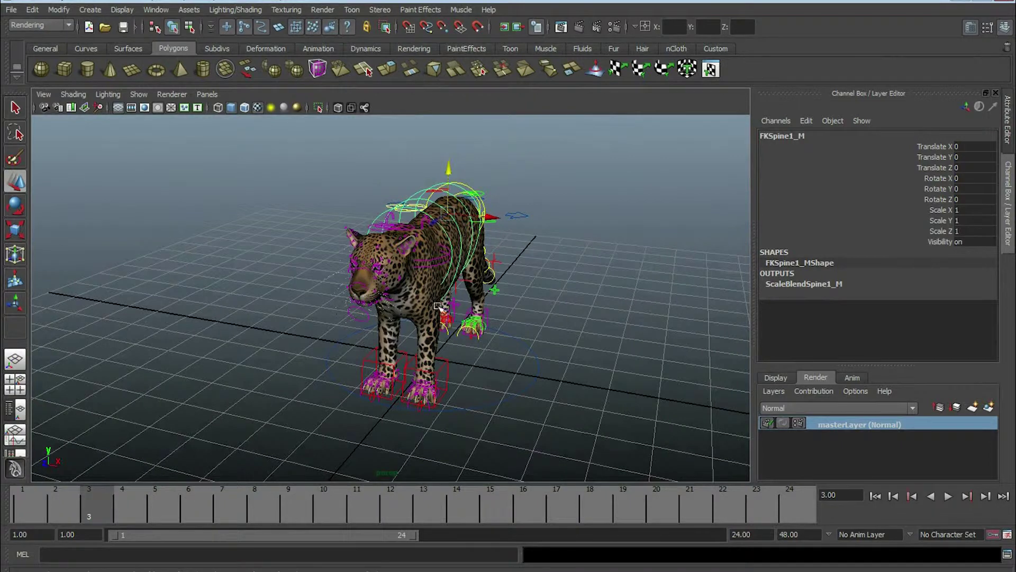
alt+drag(437, 306, 476, 312)
alt+right_drag(477, 312, 530, 317)
mouse_move(529, 318)
alt+mouse_down()
mouse_move(571, 322)
mouse_move(481, 328)
alt+mouse_up()
alt+right_drag(481, 329, 520, 233)
mouse_move(521, 233)
alt+mouse_down()
mouse_move(488, 357)
mouse_move(460, 363)
alt+mouse_up()
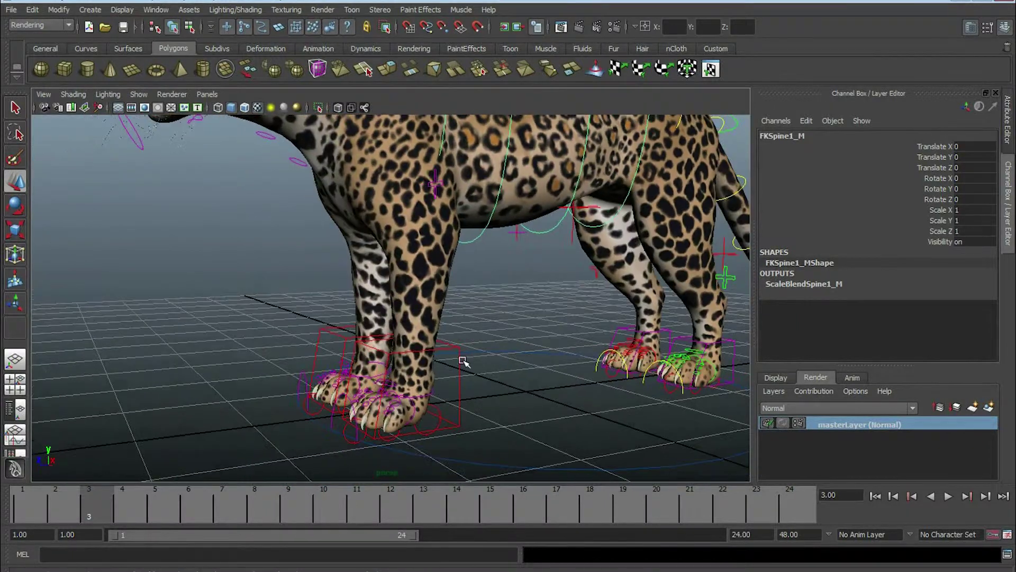
Step: Test-lift the IKLeg_L foot, undo it, then select the FKIKLeg_L switch
click(460, 346)
mouse_move(406, 305)
mouse_down()
mouse_move(415, 322)
mouse_move(537, 283)
mouse_move(530, 344)
mouse_up()
key(ctrl+z)
alt+right_drag(530, 344, 571, 402)
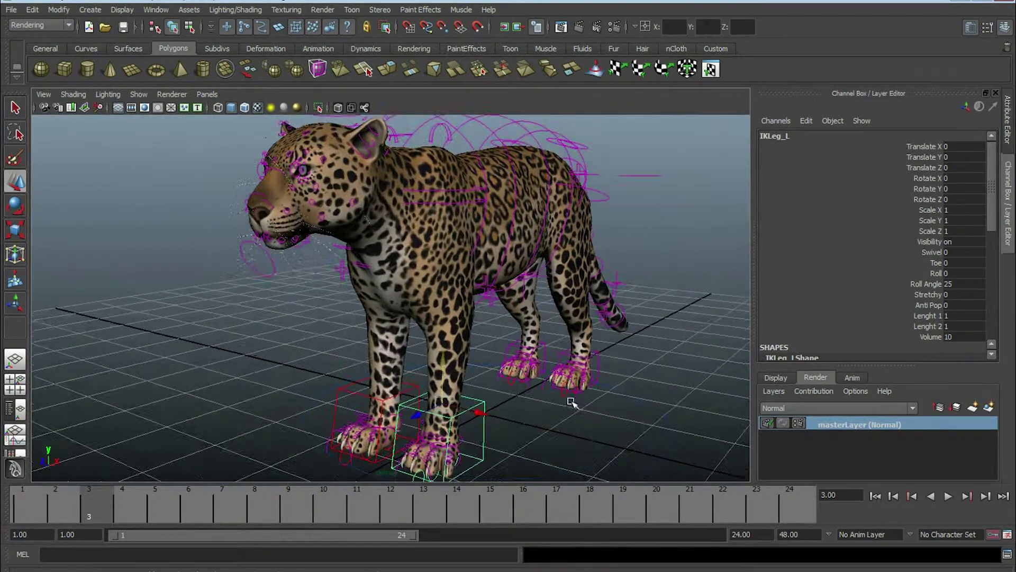
click(489, 280)
alt+drag(490, 281, 510, 345)
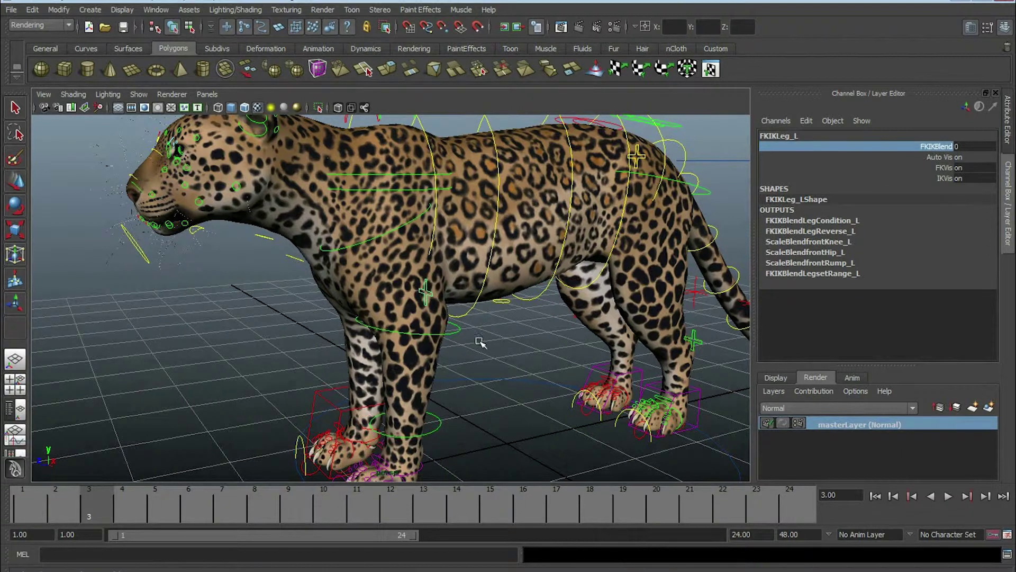
Step: Rotate the FKfrontHip_L control to swing the front leg, then undo it
click(461, 332)
alt+drag(461, 332, 524, 323)
alt+right_drag(523, 323, 536, 341)
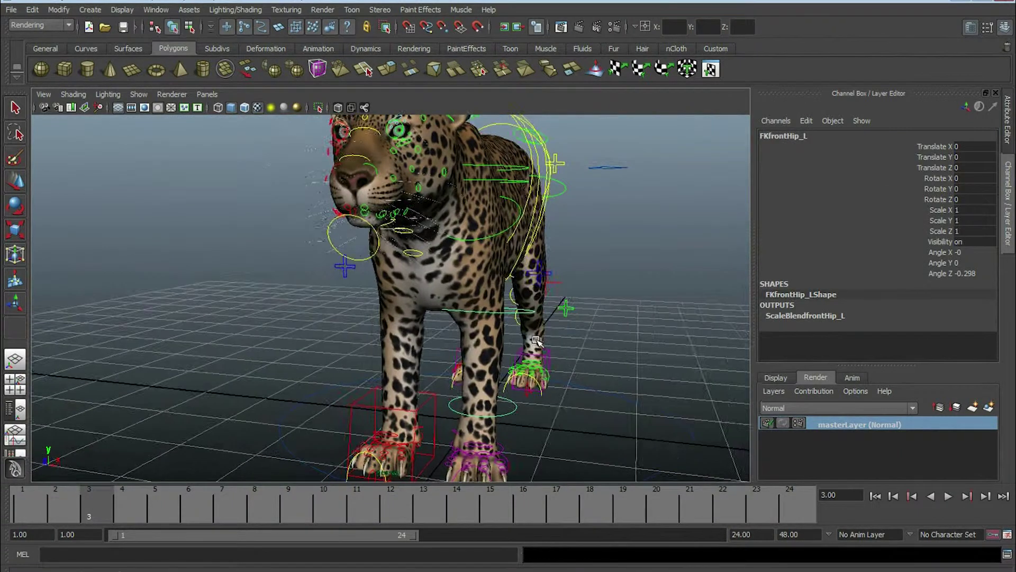
drag(473, 282, 508, 381)
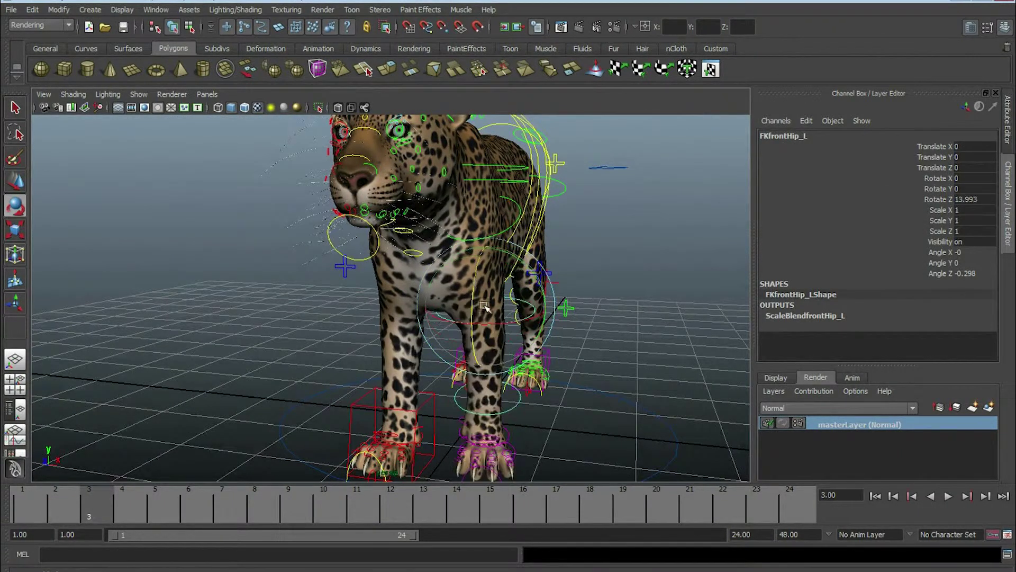
key(ctrl+z)
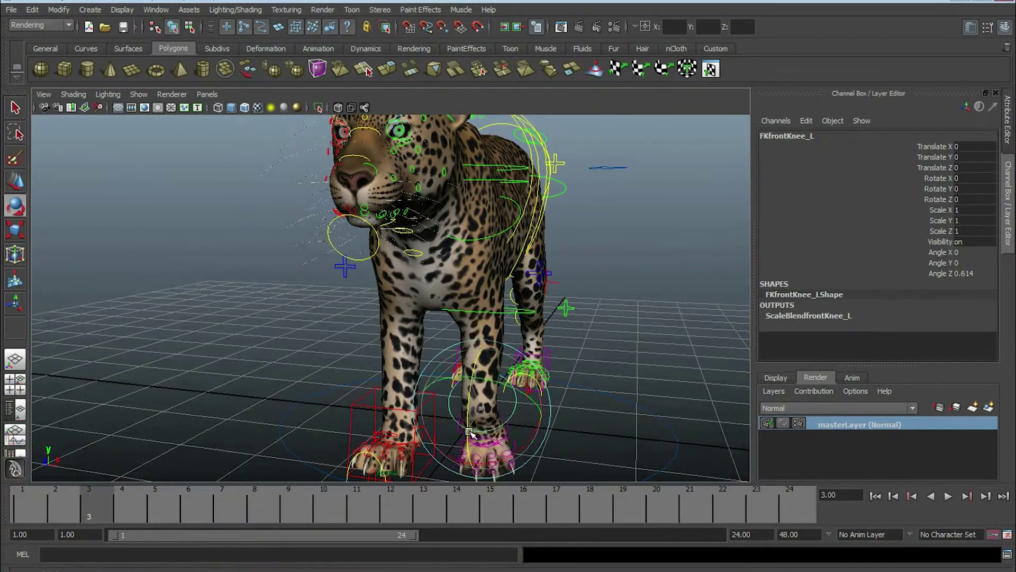
alt+drag(499, 465, 499, 363)
alt+right_drag(499, 363, 486, 271)
key(super)
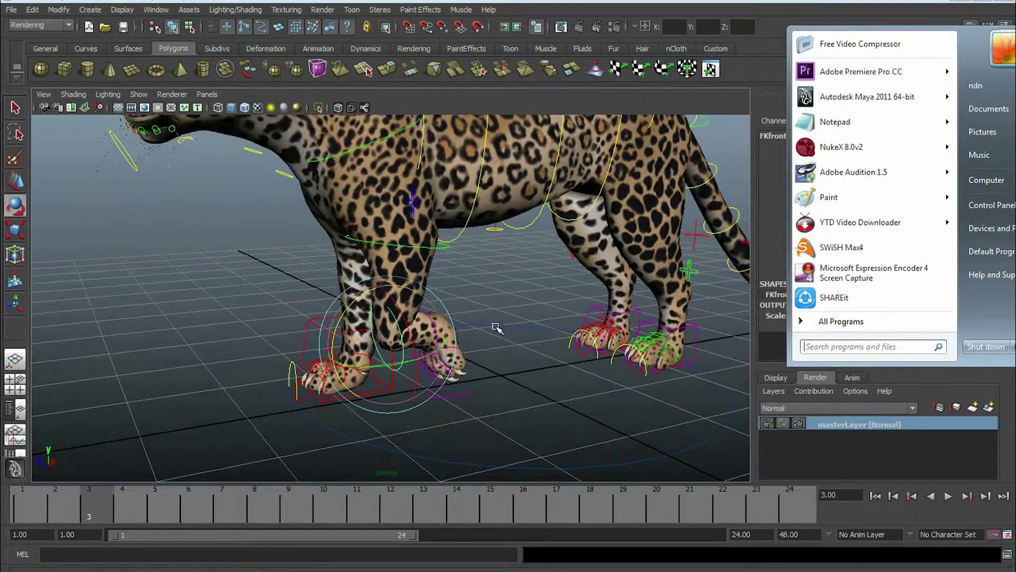
click(496, 327)
alt+drag(496, 327, 493, 302)
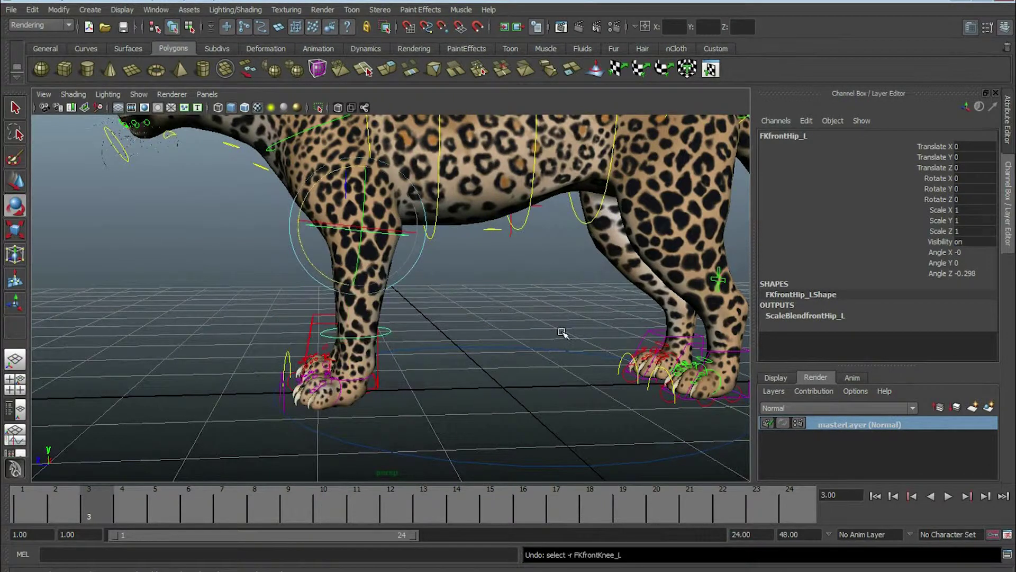
scroll(562, 333, down, 5)
click(467, 301)
scroll(494, 347, up, 5)
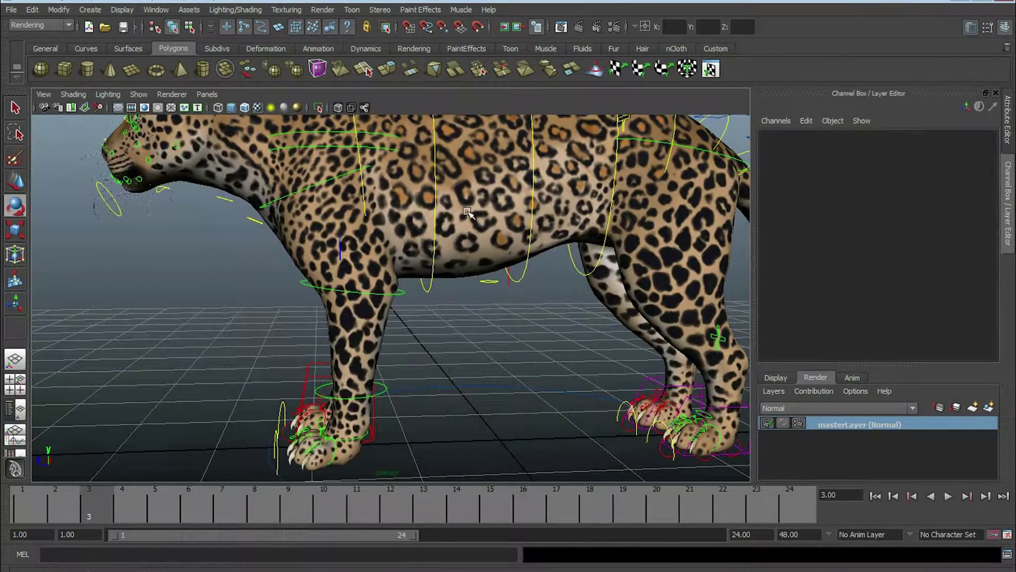
click(386, 251)
mouse_move(386, 251)
alt+mouse_down()
mouse_move(468, 278)
mouse_move(444, 258)
alt+mouse_up()
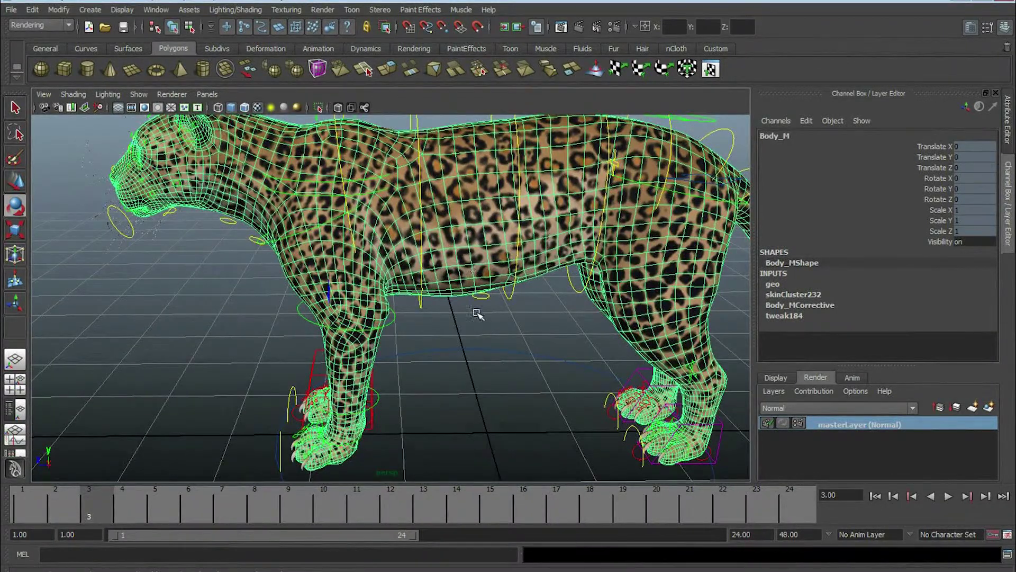
mouse_move(426, 306)
alt+mouse_down()
mouse_move(502, 342)
mouse_move(411, 307)
alt+mouse_up()
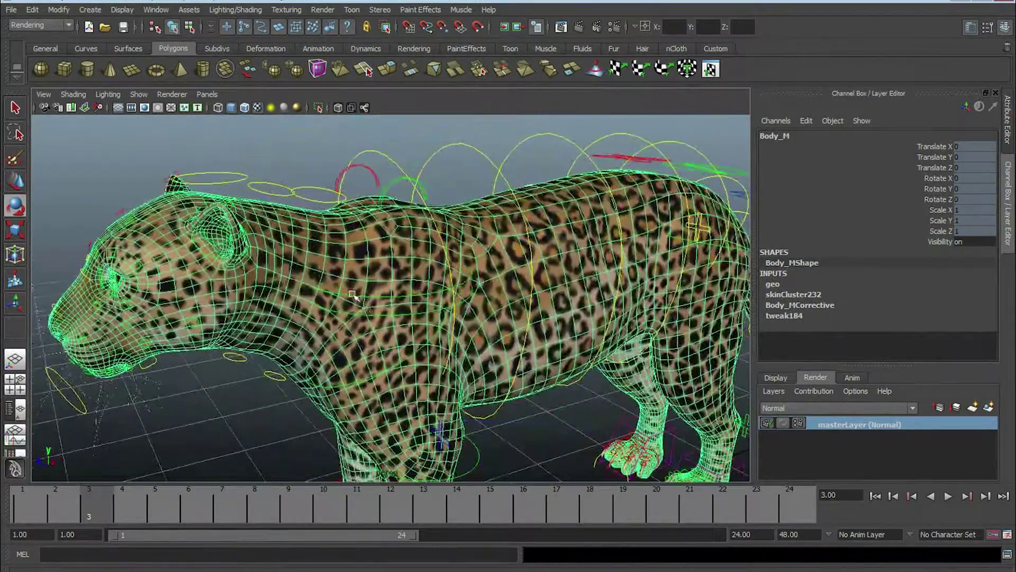
scroll(411, 307, down, 3)
scroll(418, 296, down, 3)
scroll(445, 291, down, 2)
scroll(365, 241, down, 1)
alt+drag(365, 241, 281, 129)
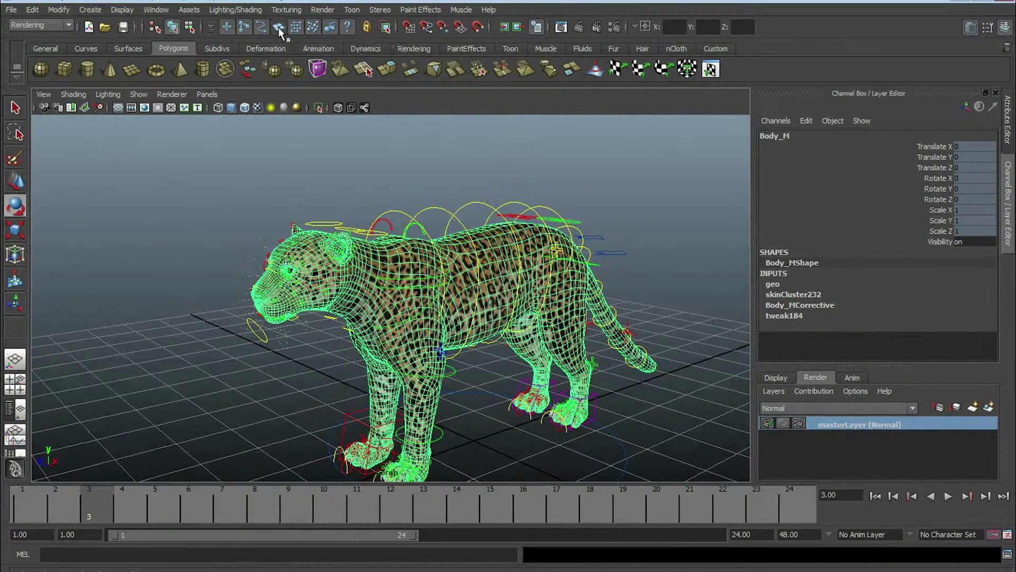
click(624, 254)
scroll(522, 315, up, 5)
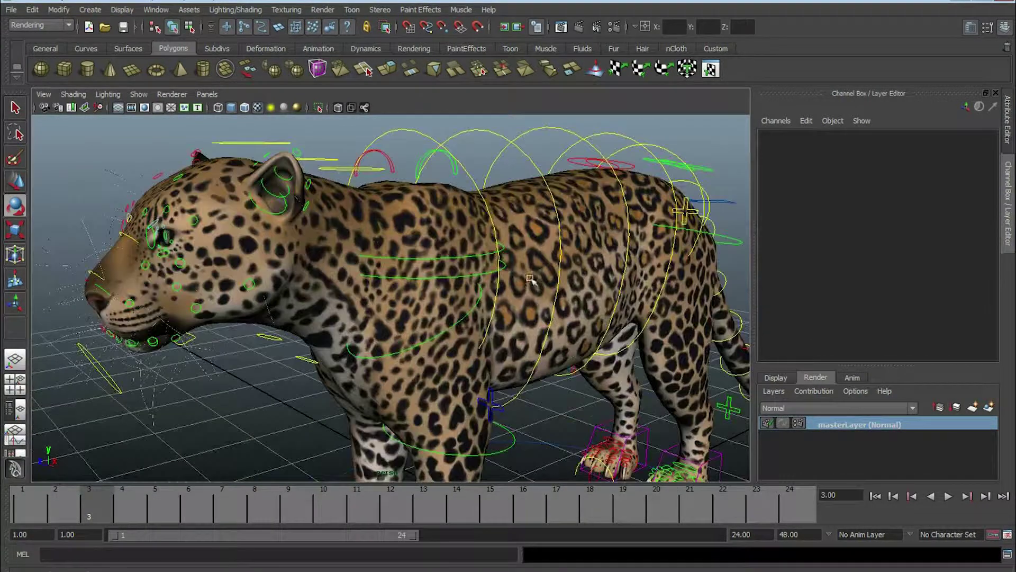
scroll(516, 299, up, 3)
scroll(477, 307, up, 3)
scroll(524, 285, up, 1)
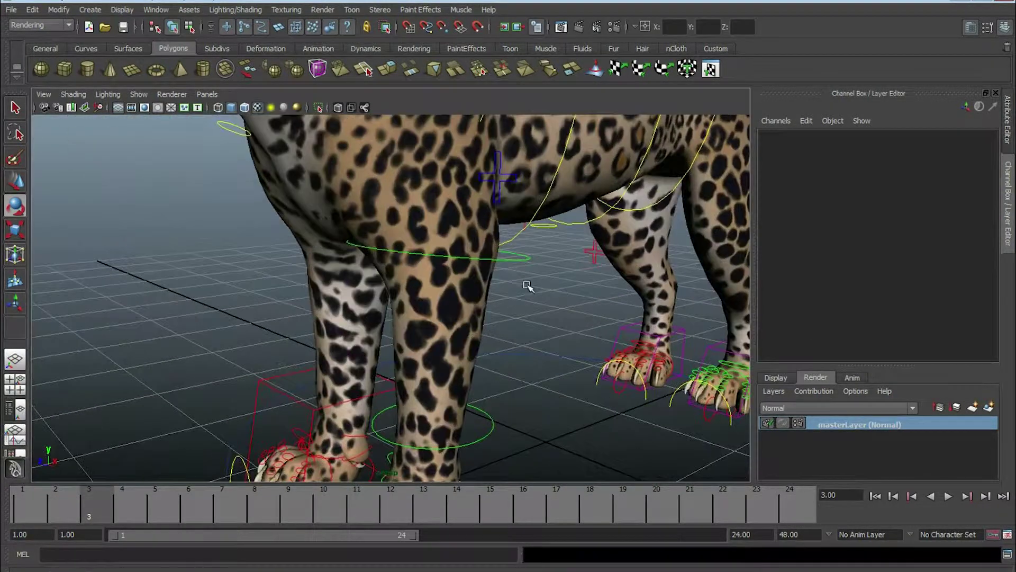
click(521, 259)
click(517, 256)
scroll(438, 325, down, 5)
alt+drag(437, 324, 402, 349)
scroll(401, 369, up, 5)
scroll(400, 369, down, 3)
scroll(477, 367, down, 3)
scroll(436, 390, down, 2)
mouse_move(641, 372)
alt+mouse_down()
mouse_move(546, 335)
mouse_move(562, 361)
alt+mouse_up()
scroll(518, 212, down, 5)
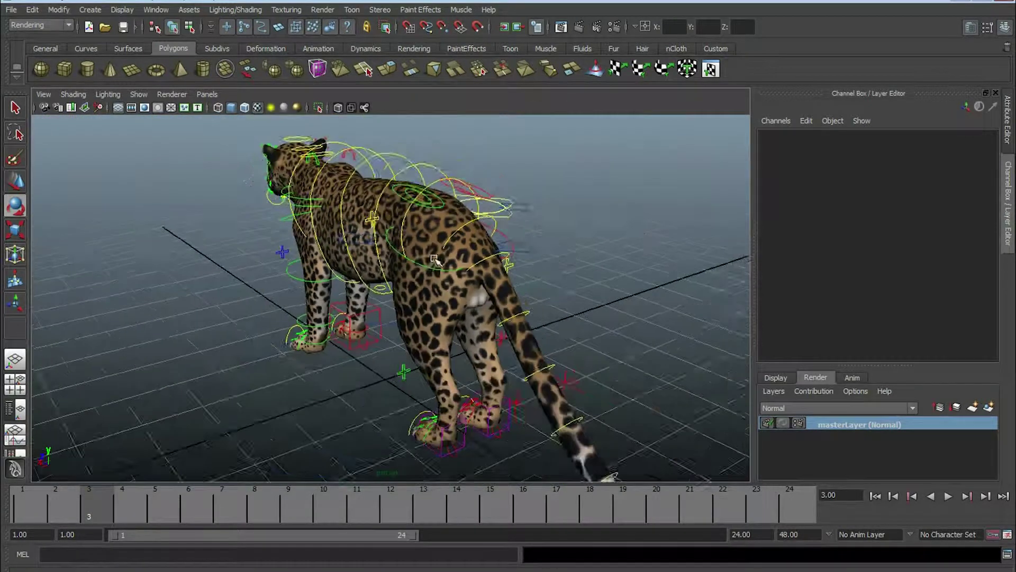
mouse_move(518, 211)
alt+mouse_down()
mouse_move(519, 294)
mouse_move(400, 310)
alt+mouse_up()
scroll(519, 294, up, 4)
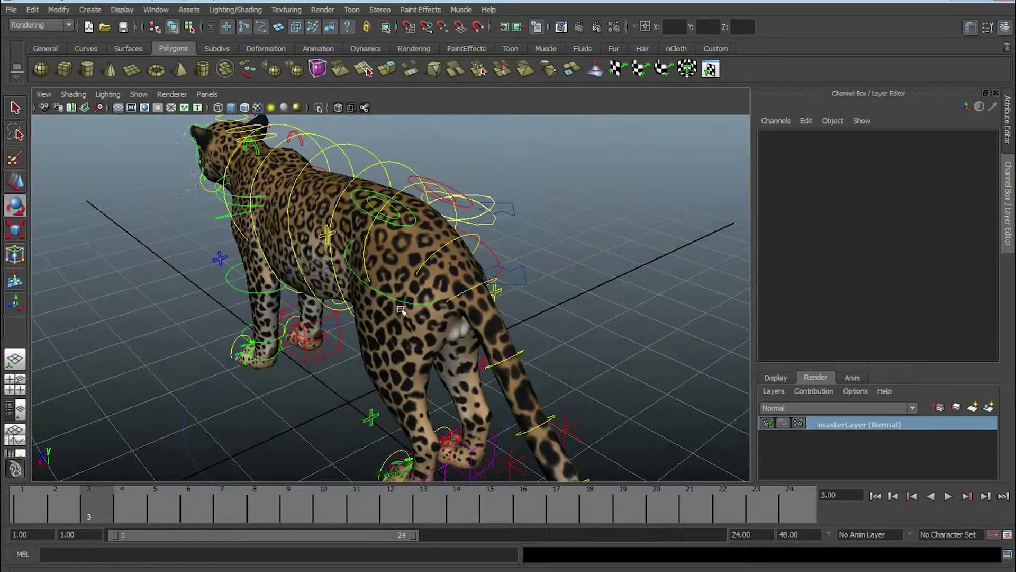
Step: Select the FKIKSplineTail_M switch and its FKIKBlend channel
click(500, 294)
alt+drag(502, 295, 445, 308)
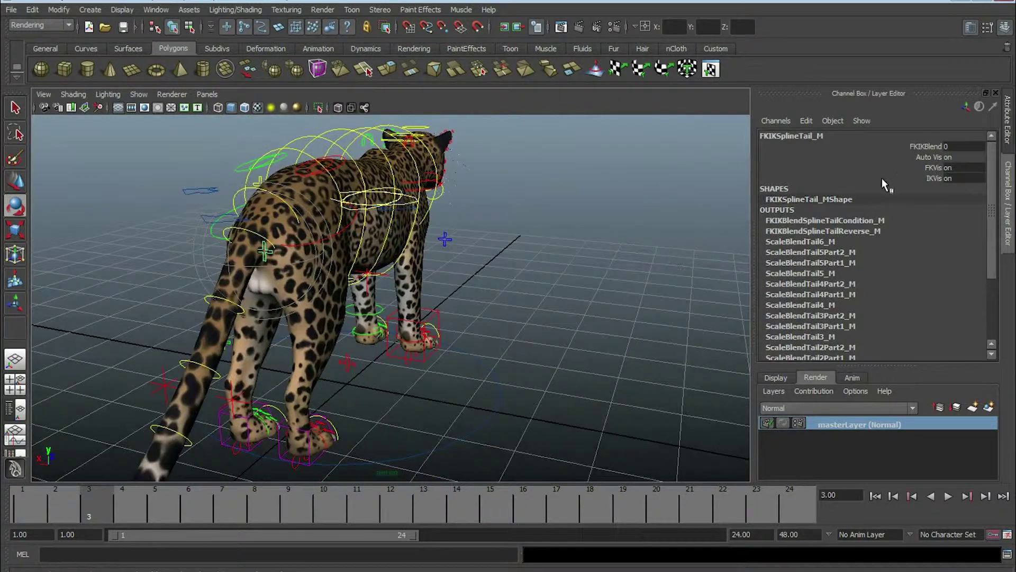
click(915, 147)
mouse_move(305, 286)
alt+mouse_down()
mouse_move(608, 291)
mouse_move(495, 170)
mouse_move(482, 253)
alt+mouse_up()
Step: Rotate the tail-base IK control to swing the tail, then undo it
click(596, 261)
click(496, 173)
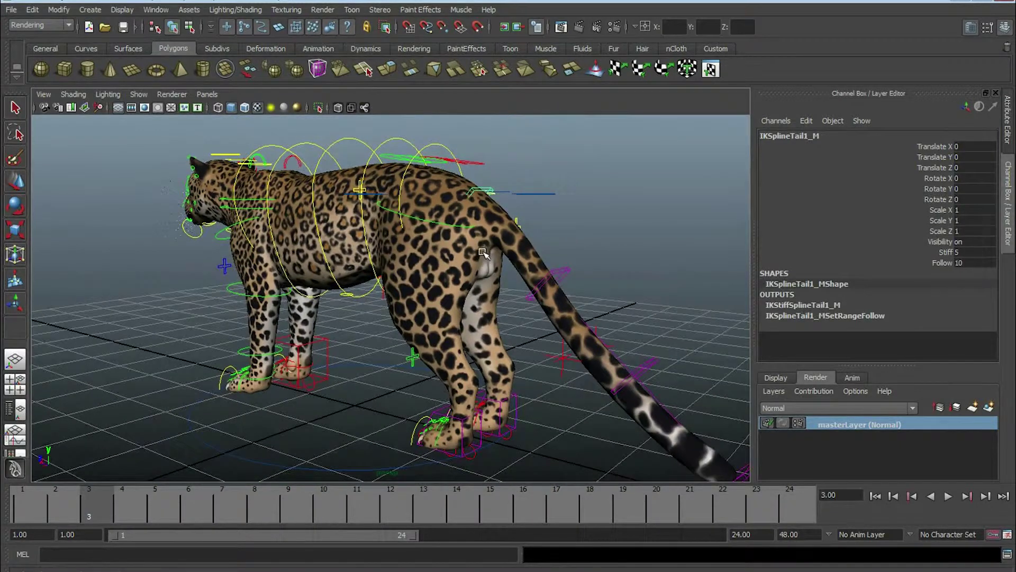
mouse_move(514, 201)
alt+mouse_down()
mouse_move(503, 169)
mouse_move(513, 227)
alt+mouse_up()
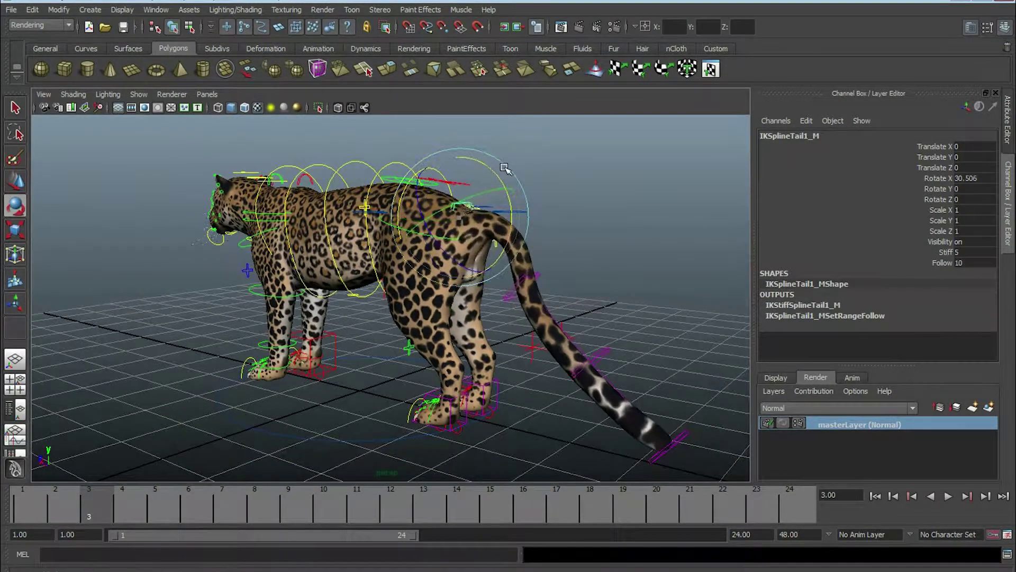
key(ctrl+z)
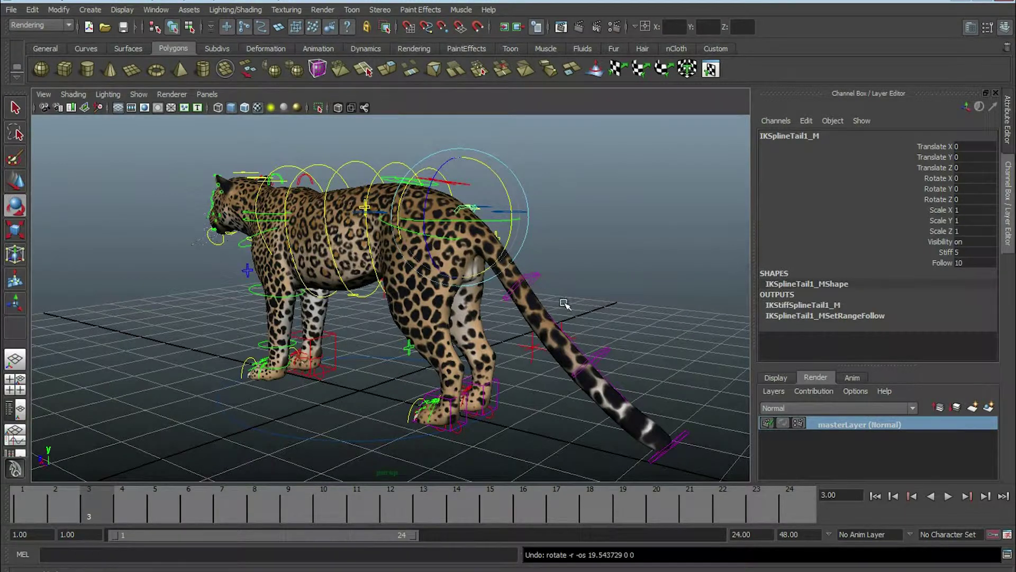
Step: Bend a group of tail IK controls closer to the body, then reselect FKIKSplineTail_M's FKIKBlend
drag(540, 273, 603, 345)
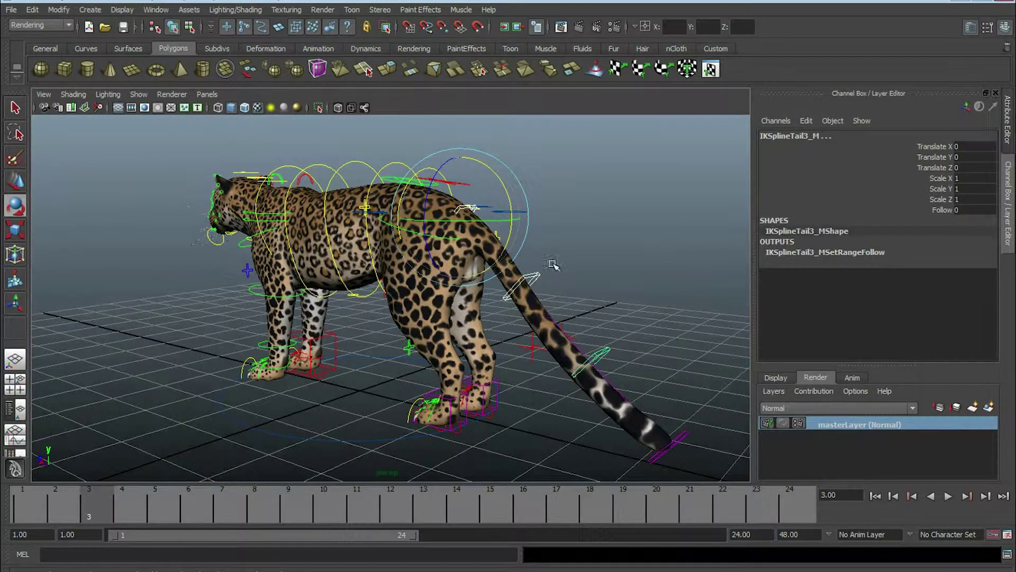
mouse_move(509, 196)
mouse_down()
mouse_move(509, 244)
mouse_move(542, 276)
mouse_up()
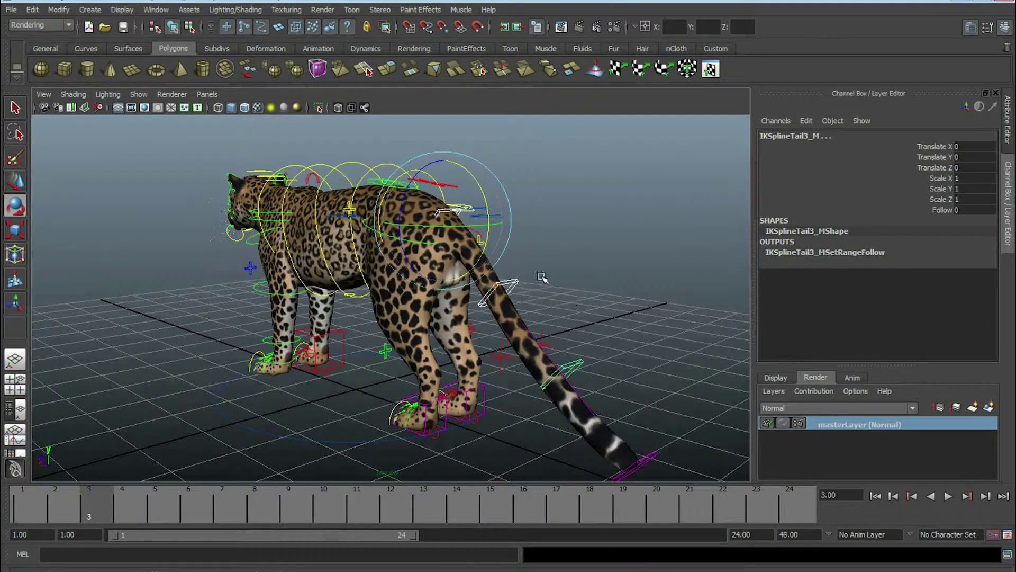
click(521, 280)
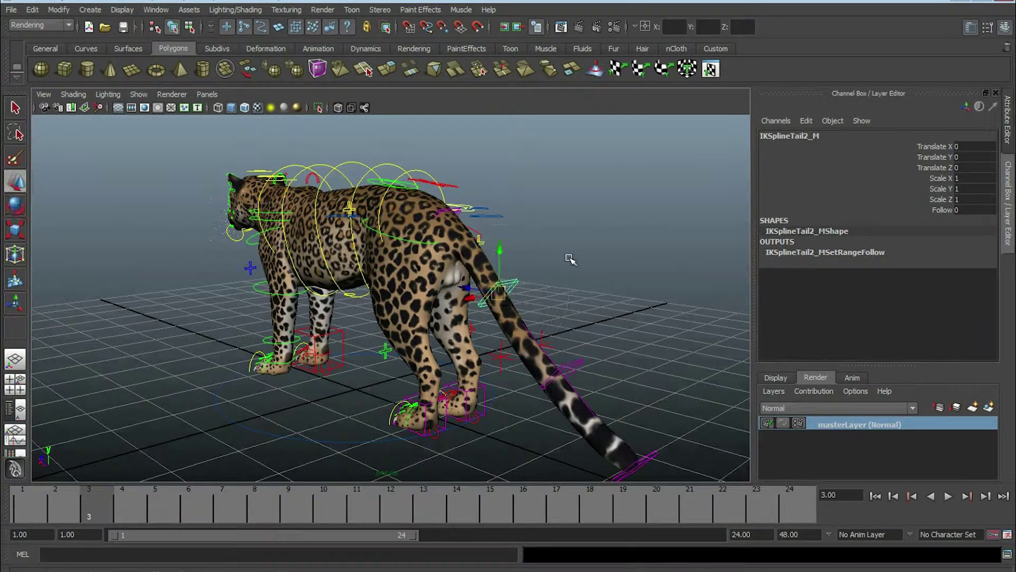
mouse_move(566, 265)
alt+mouse_down()
mouse_move(504, 272)
mouse_move(534, 256)
alt+mouse_up()
scroll(536, 270, up, 2)
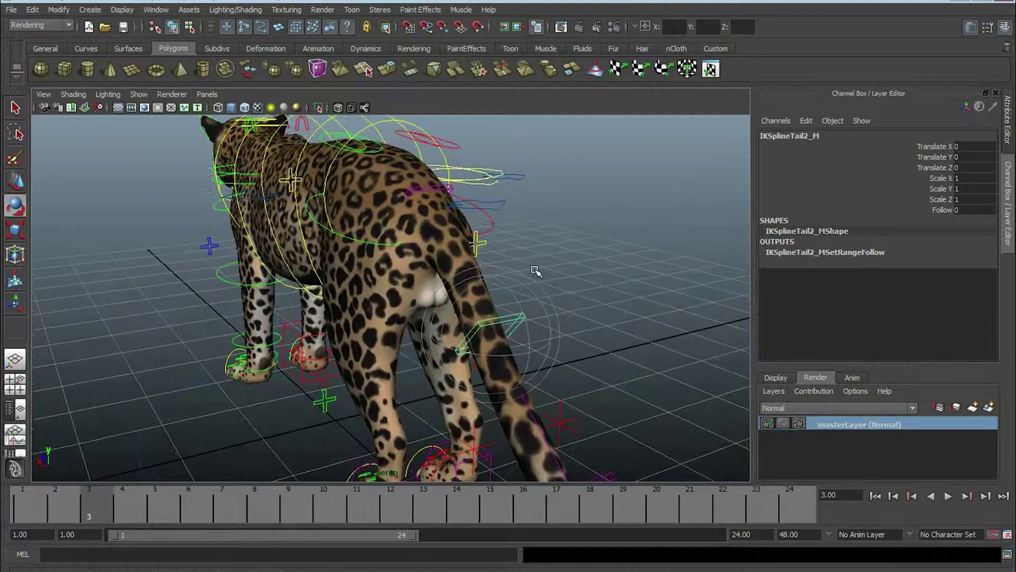
click(486, 244)
click(926, 146)
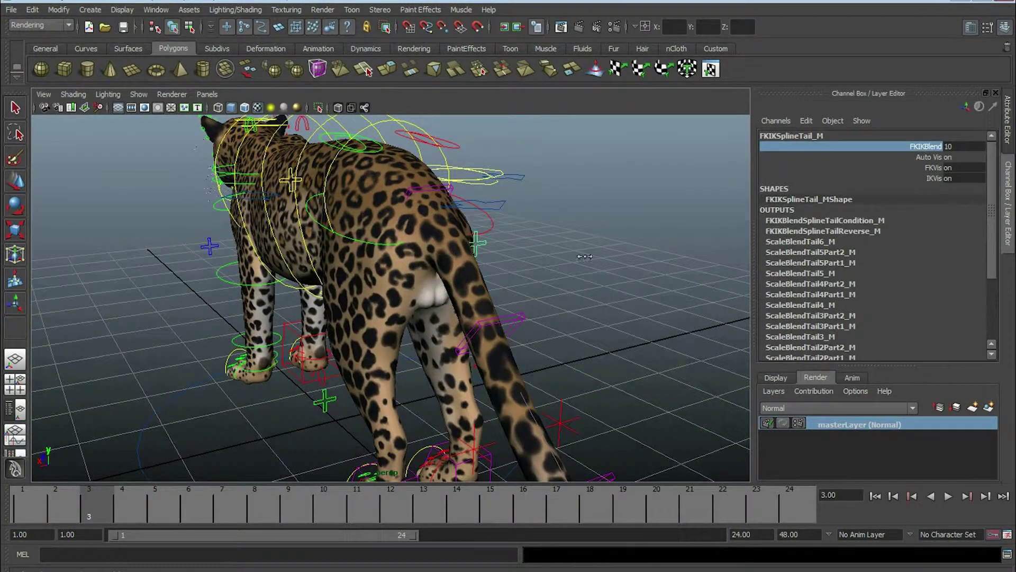
Step: Select the first FK tail control with the Rotate tool active
alt+drag(479, 231, 496, 231)
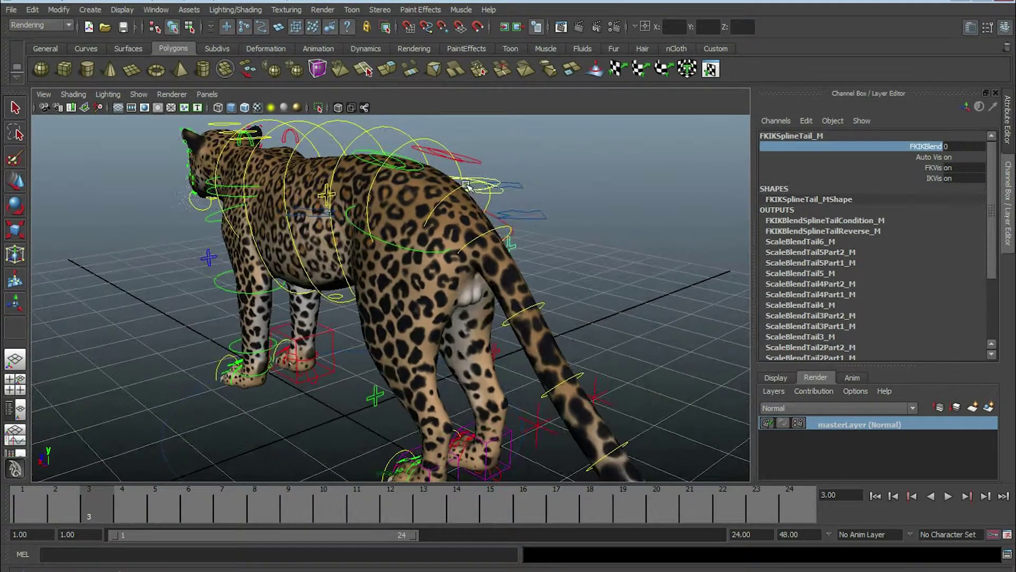
click(466, 184)
scroll(522, 226, down, 2)
scroll(499, 250, down, 2)
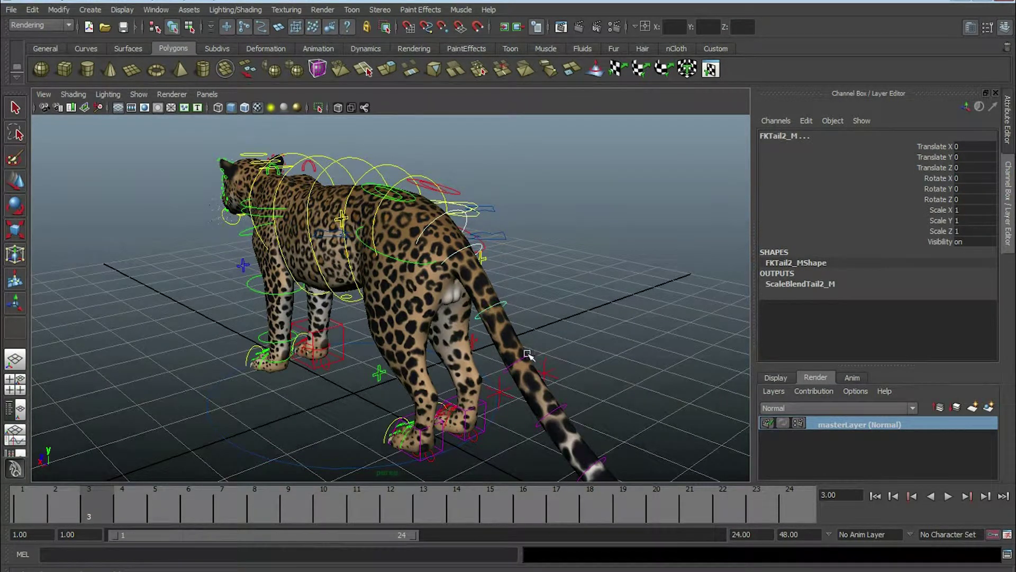
key(e)
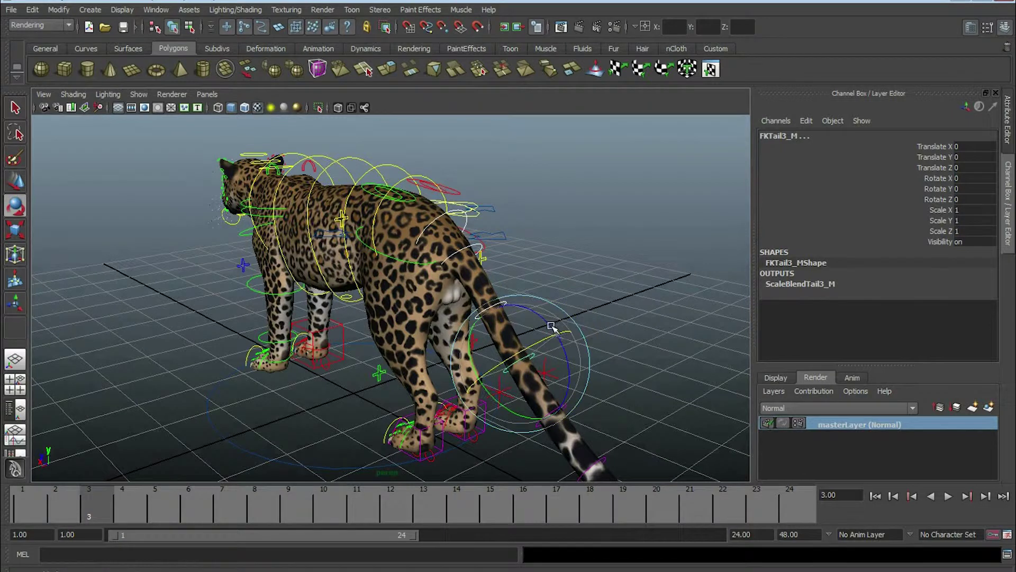
Step: Rotate the FK tail control to swing the tail down and curl it toward the camera
alt+drag(551, 326, 608, 337)
scroll(608, 336, up, 3)
key(q)
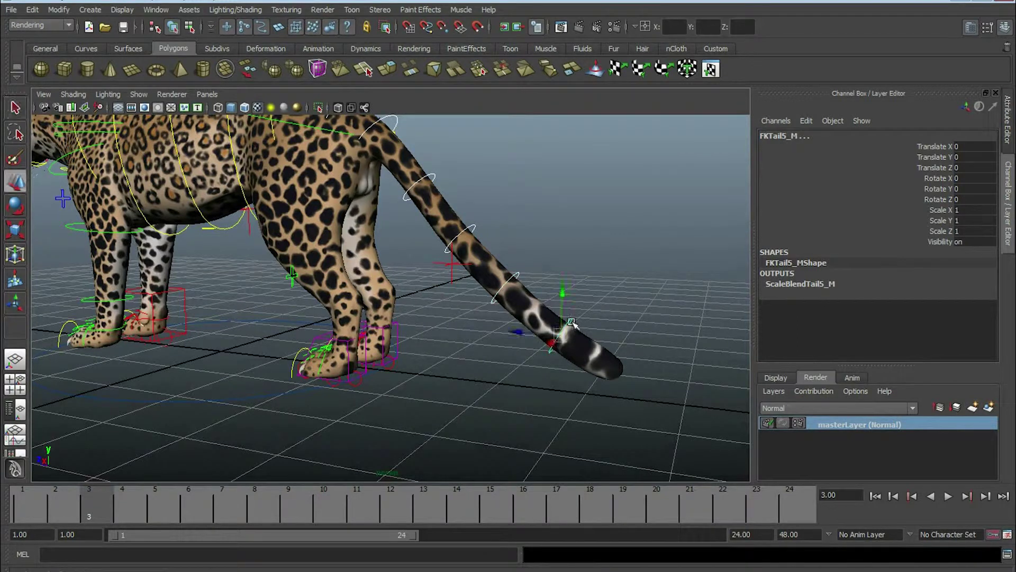
scroll(572, 324, down, 3)
key(e)
scroll(588, 307, up, 2)
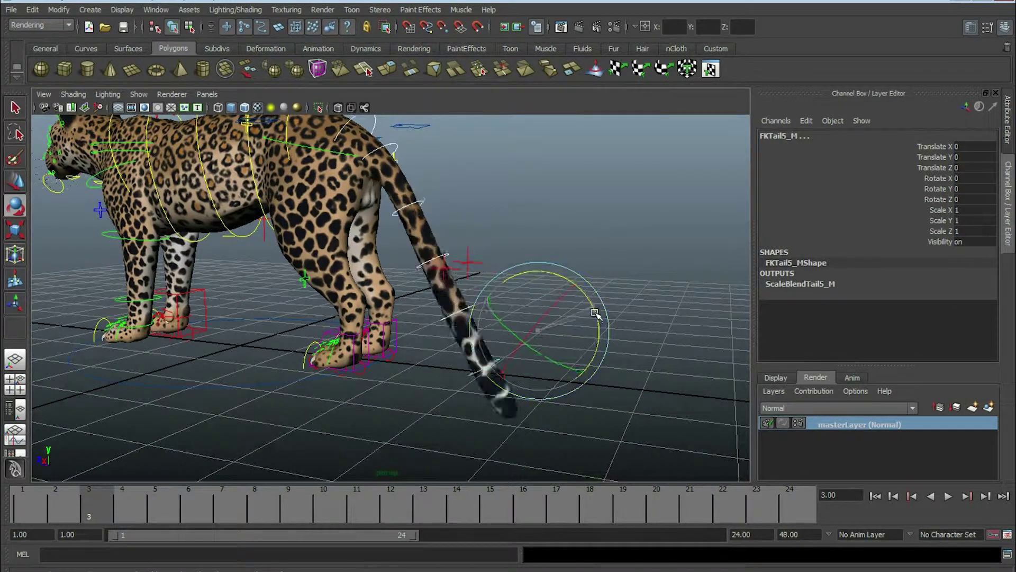
mouse_move(594, 312)
mouse_down()
mouse_move(596, 328)
mouse_move(369, 361)
mouse_up()
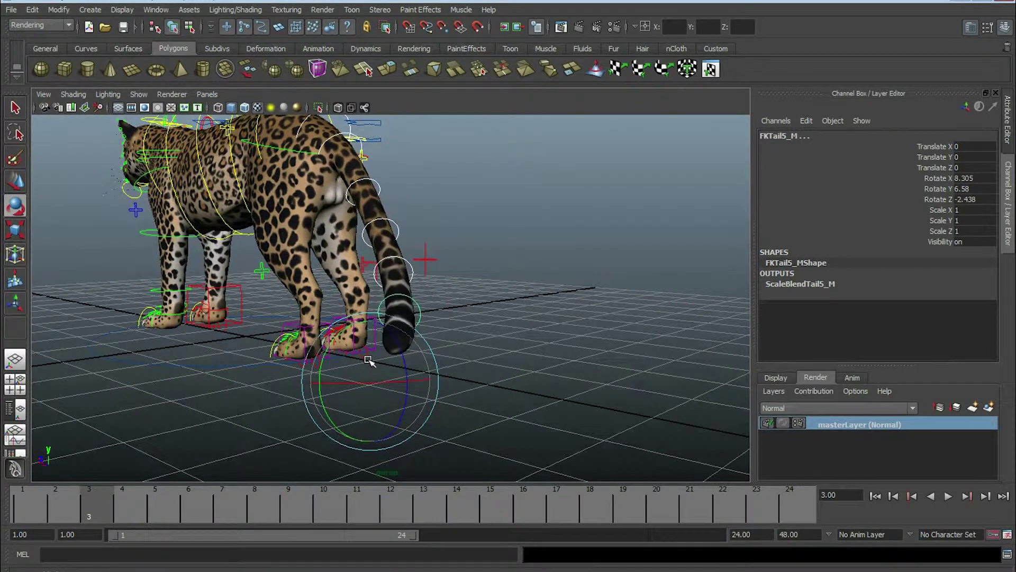
drag(369, 361, 400, 365)
Step: Orbit around the tail, select the third FK tail control, then undo back to rest
mouse_move(364, 285)
alt+mouse_down()
mouse_move(484, 335)
mouse_move(364, 255)
alt+mouse_up()
alt+drag(364, 177, 400, 264)
drag(574, 254, 579, 255)
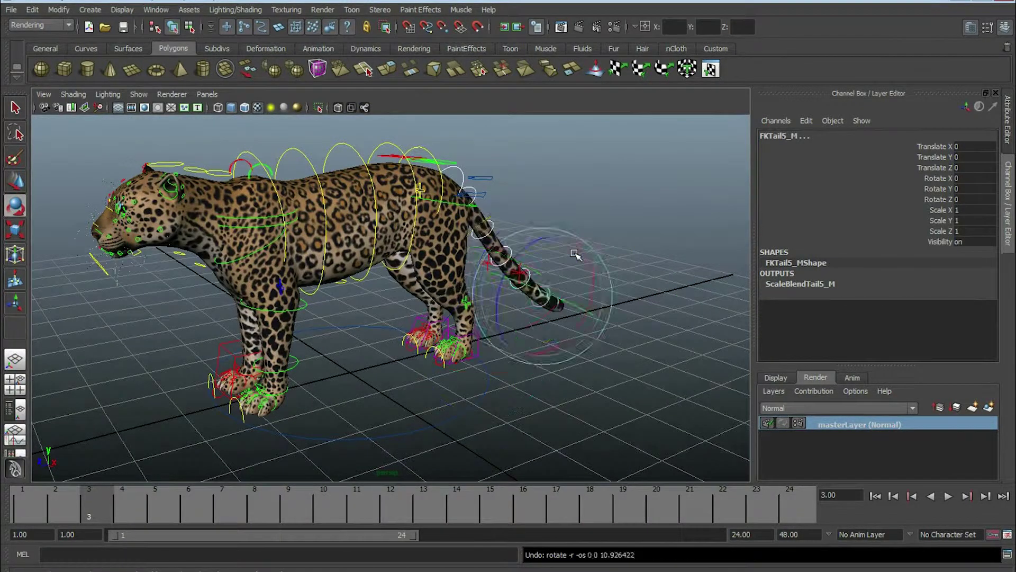
click(526, 263)
alt+right_drag(526, 263, 546, 309)
key(ctrl+z)
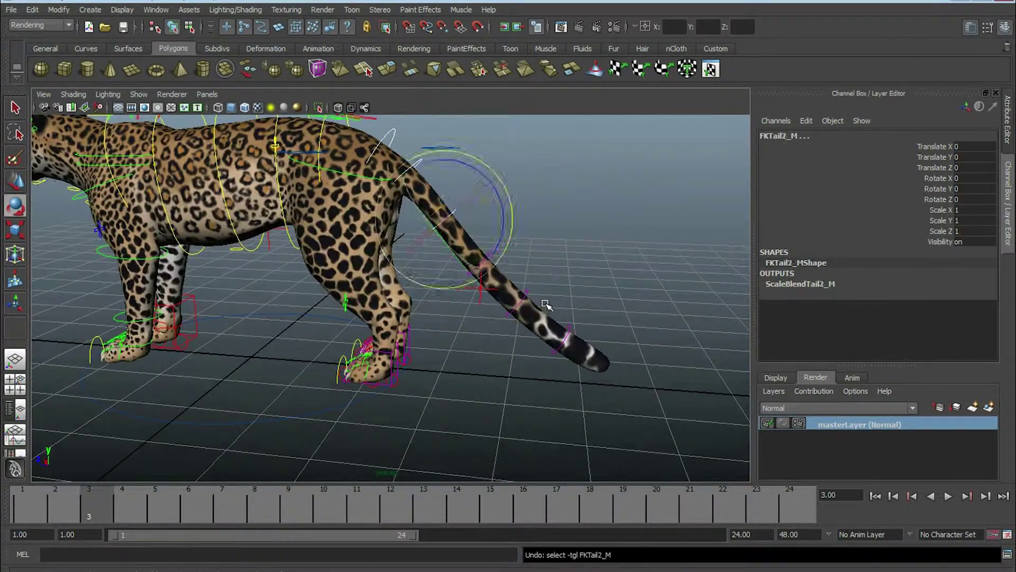
key(ctrl+z)
alt+drag(522, 302, 477, 296)
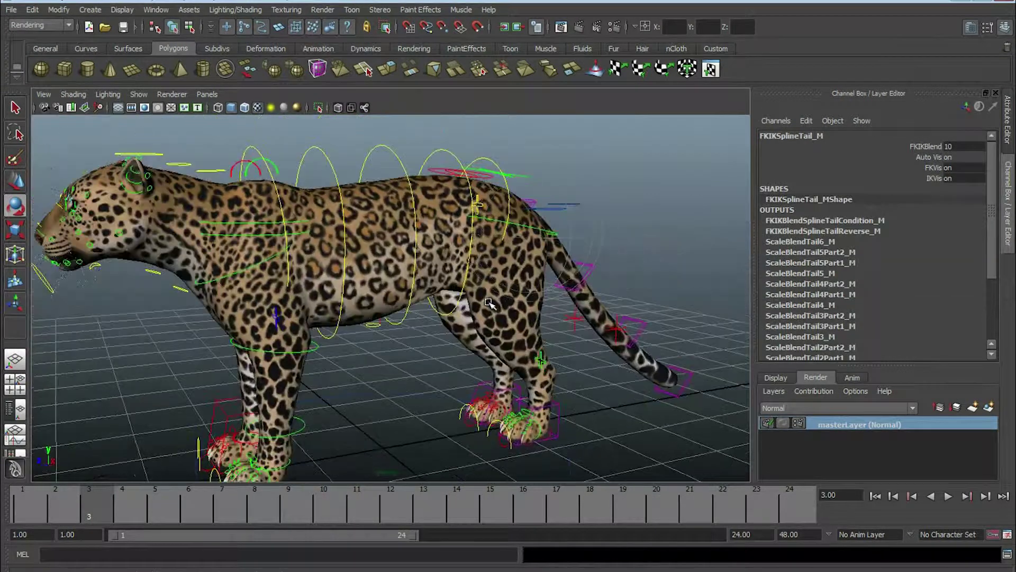
Step: Select the pelvis control, then the HipSwinger_M control, viewing the hips from the rear
mouse_move(477, 296)
alt+right_down()
mouse_move(460, 277)
mouse_move(458, 211)
alt+right_up()
click(466, 187)
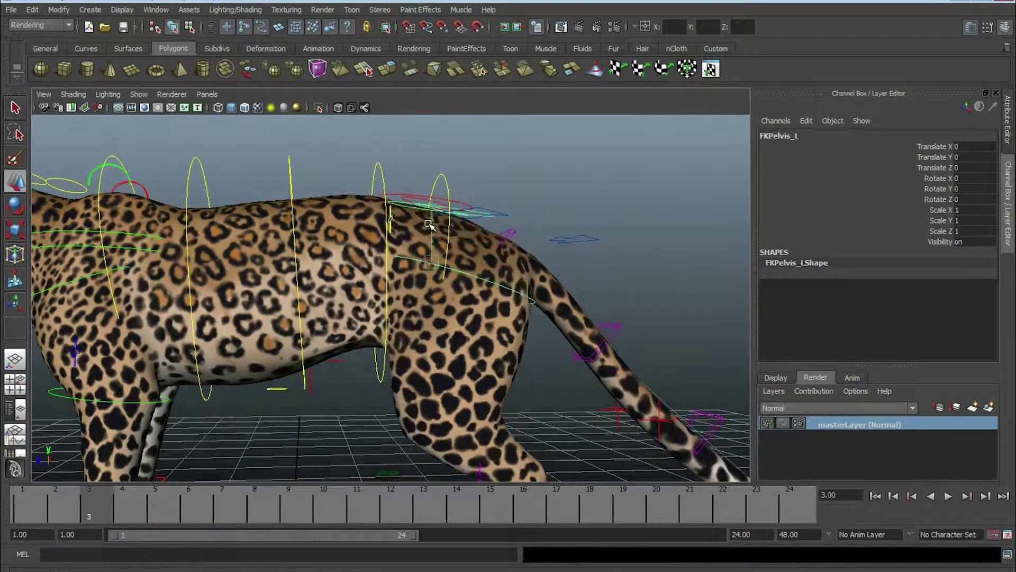
mouse_move(430, 200)
alt+mouse_down()
mouse_move(467, 267)
mouse_move(415, 263)
mouse_move(540, 240)
mouse_move(499, 295)
mouse_move(578, 262)
mouse_move(569, 275)
alt+mouse_up()
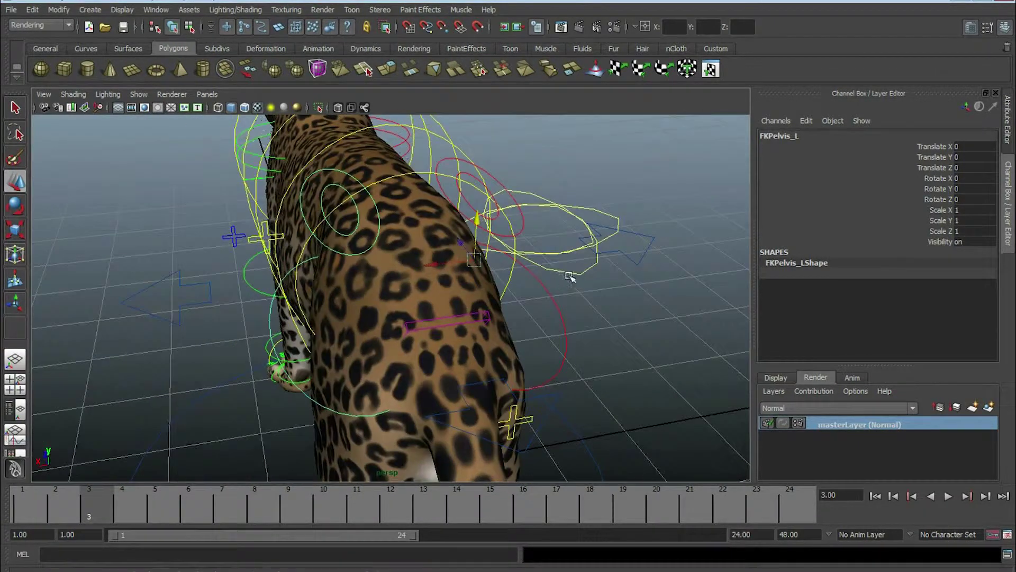
click(535, 190)
alt+drag(535, 227, 513, 214)
alt+drag(522, 259, 539, 233)
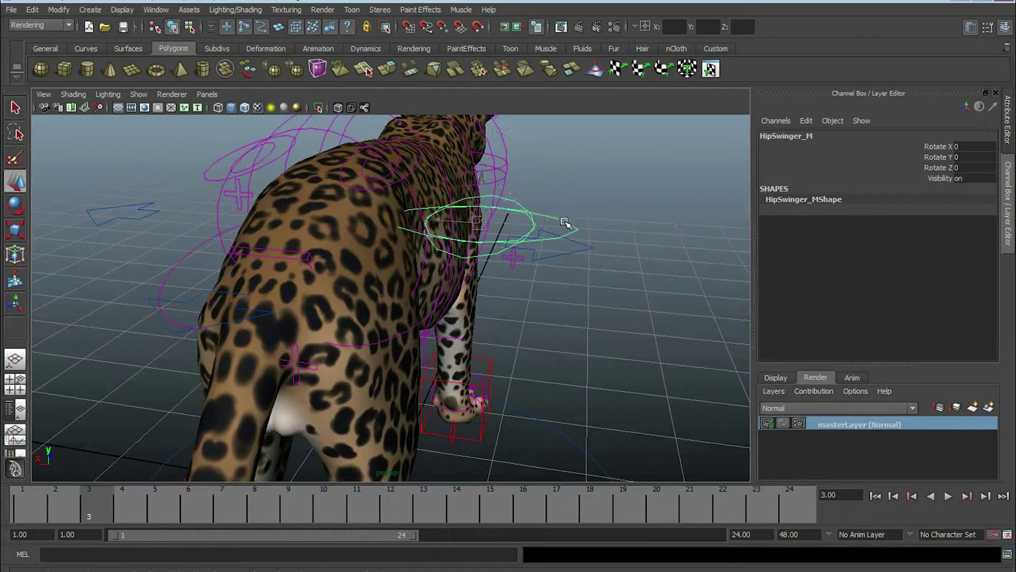
mouse_move(559, 226)
alt+mouse_down()
mouse_move(431, 206)
mouse_move(412, 246)
mouse_move(370, 228)
alt+mouse_up()
Step: Swing the hips to Rotate X 19.523, check FKSpine2_M, then reselect HipSwinger_M at 0
mouse_move(312, 209)
mouse_down()
mouse_move(310, 194)
mouse_move(293, 212)
mouse_up()
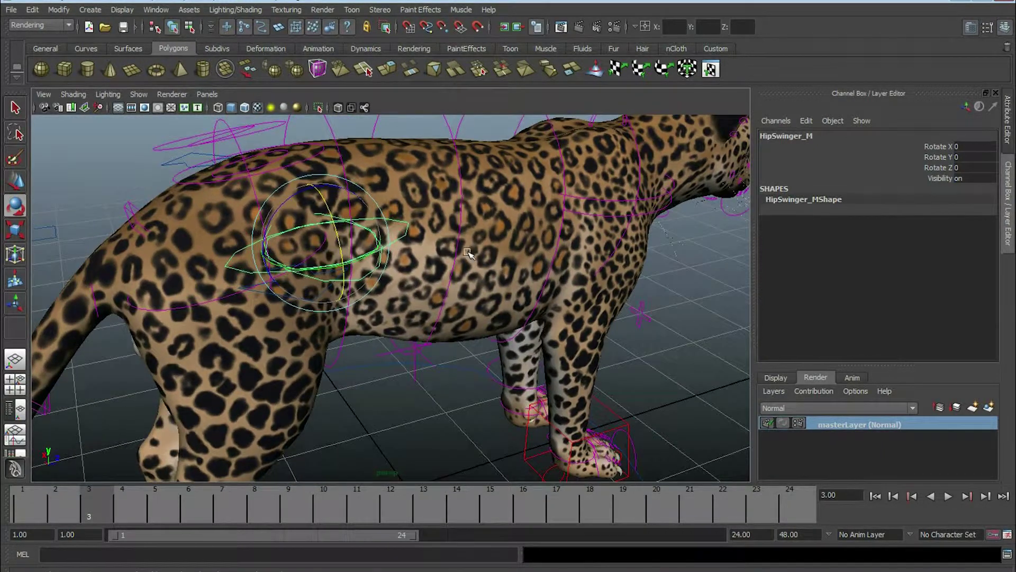
click(297, 174)
alt+drag(297, 175, 479, 295)
mouse_move(389, 221)
alt+mouse_down()
mouse_move(555, 240)
mouse_move(549, 267)
mouse_move(677, 335)
mouse_move(612, 195)
mouse_move(582, 238)
alt+mouse_up()
click(549, 267)
alt+right_drag(582, 238, 549, 327)
Step: Select the FKJaw_M control and zoom in frontally on the leopard's head and eyes
alt+drag(550, 327, 380, 288)
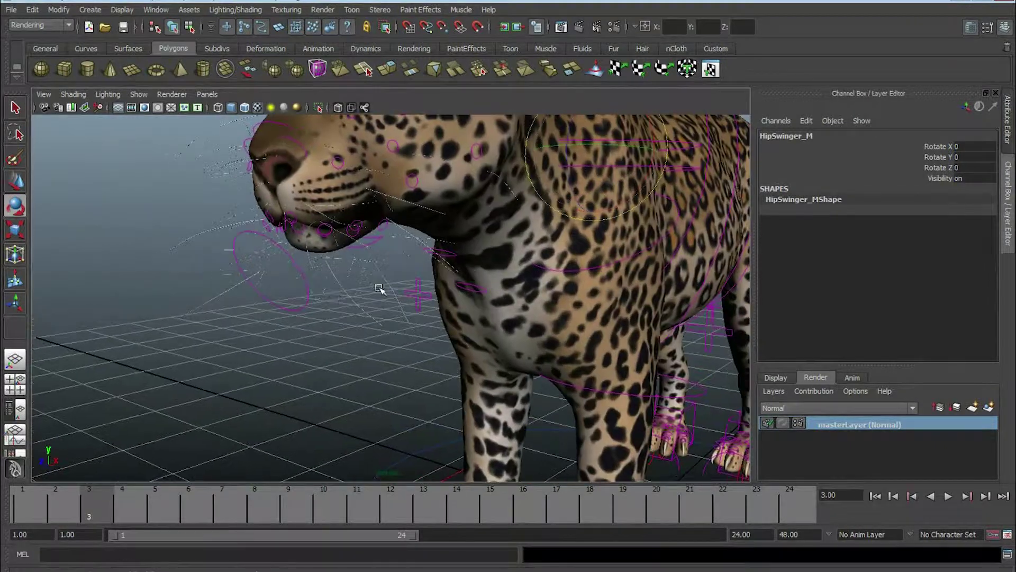
click(295, 267)
mouse_move(279, 276)
alt+mouse_down()
mouse_move(420, 279)
mouse_move(419, 183)
alt+mouse_up()
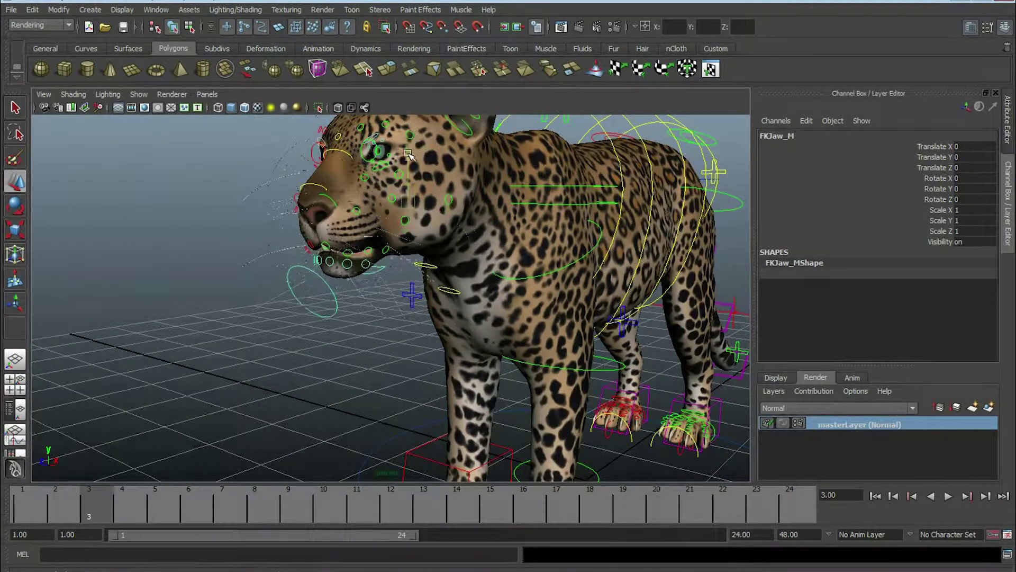
alt+right_drag(387, 217, 435, 328)
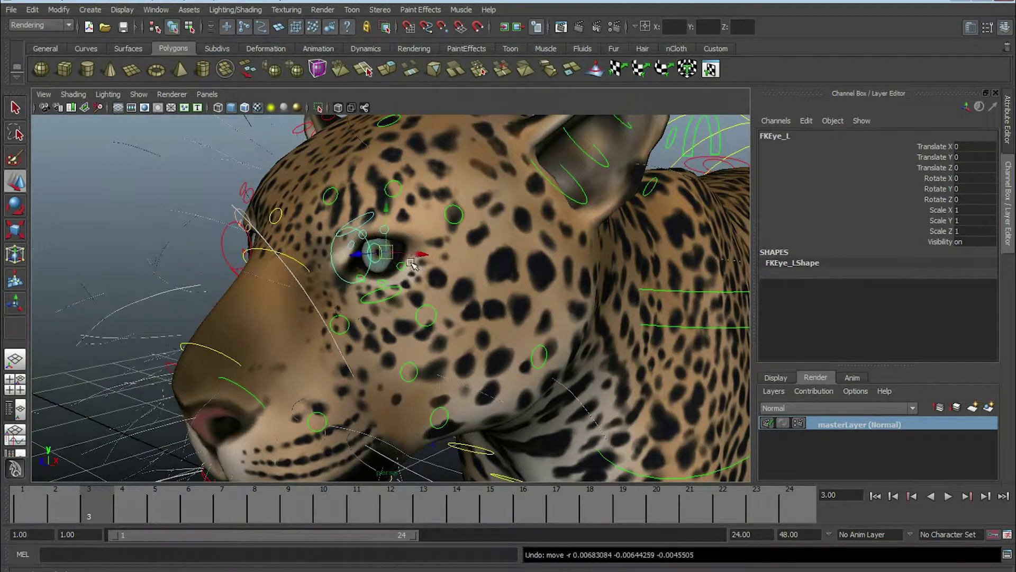
alt+drag(411, 263, 429, 274)
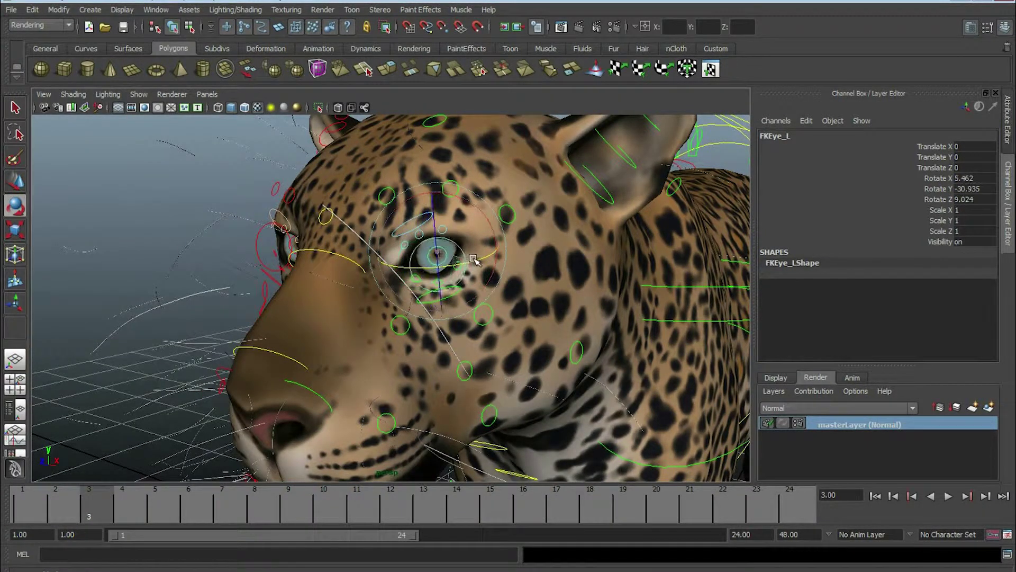
Step: Reselect the jaw, then select the FKHead_M and FKNeck1_M controls
click(438, 281)
mouse_move(438, 281)
alt+mouse_down()
mouse_move(562, 295)
mouse_move(479, 227)
alt+mouse_up()
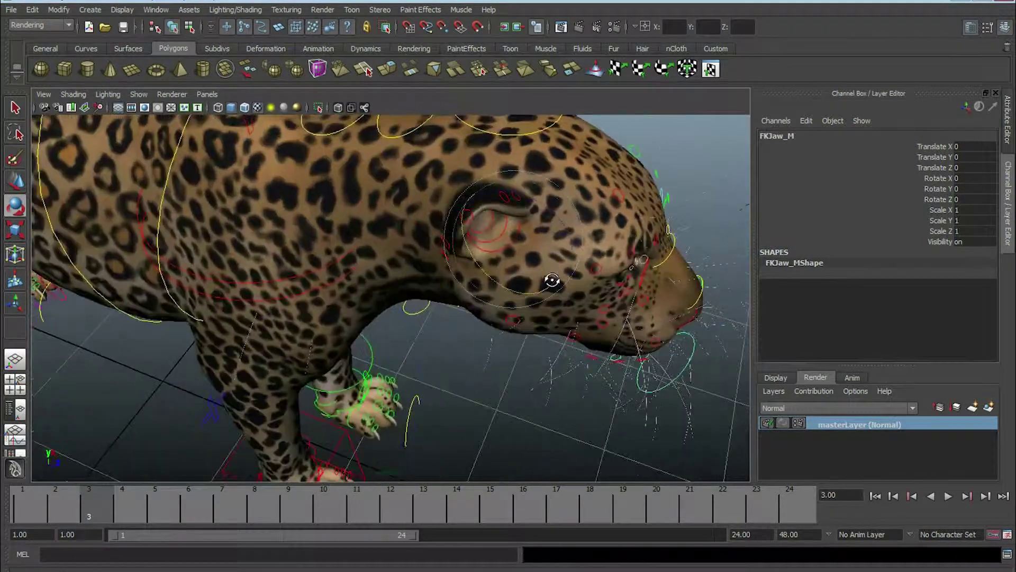
click(462, 175)
mouse_move(462, 175)
alt+mouse_down()
mouse_move(497, 279)
mouse_move(353, 253)
mouse_move(423, 275)
mouse_move(408, 231)
mouse_move(376, 213)
mouse_move(418, 222)
mouse_move(471, 211)
mouse_move(479, 275)
mouse_move(526, 212)
mouse_move(424, 227)
mouse_move(402, 260)
alt+mouse_up()
click(432, 274)
Step: Undo the neck rotation, select IKLegBack_L and return the timeline to frame 1
key(ctrl+z)
key(ctrl+z)
mouse_move(402, 259)
alt+right_down()
mouse_move(545, 344)
mouse_move(426, 281)
alt+right_up()
mouse_move(426, 281)
alt+mouse_down()
mouse_move(426, 336)
mouse_move(331, 325)
mouse_move(385, 350)
mouse_move(547, 363)
mouse_move(477, 325)
mouse_move(496, 328)
mouse_move(506, 275)
mouse_move(422, 292)
mouse_move(342, 291)
mouse_move(495, 332)
mouse_move(469, 313)
mouse_move(397, 306)
alt+mouse_up()
click(553, 353)
key(alt+v)
click(43, 518)
Step: Test-lift the back feet with the Move tool and return them to Translate Y 0
key(w)
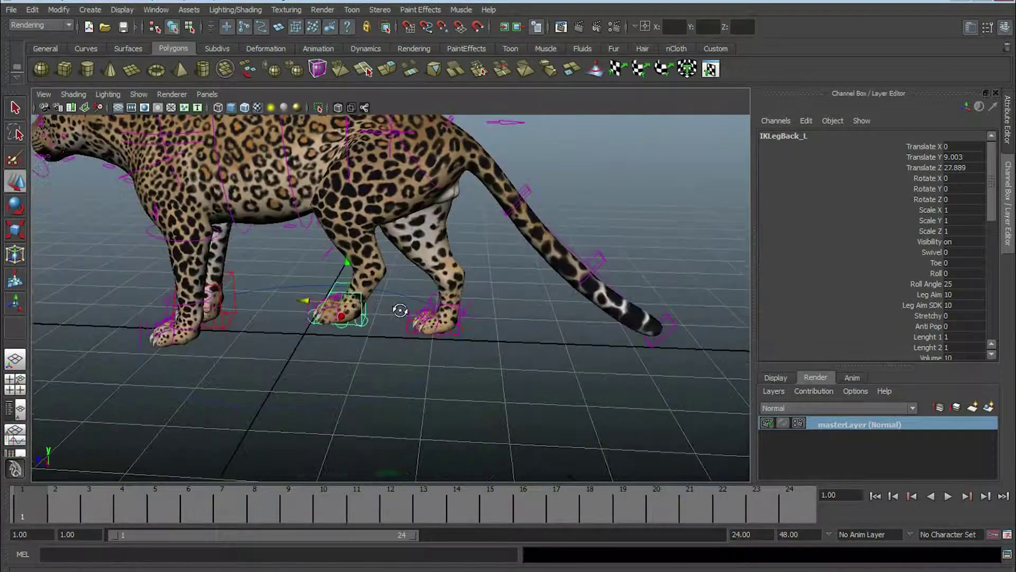
alt+drag(347, 281, 369, 294)
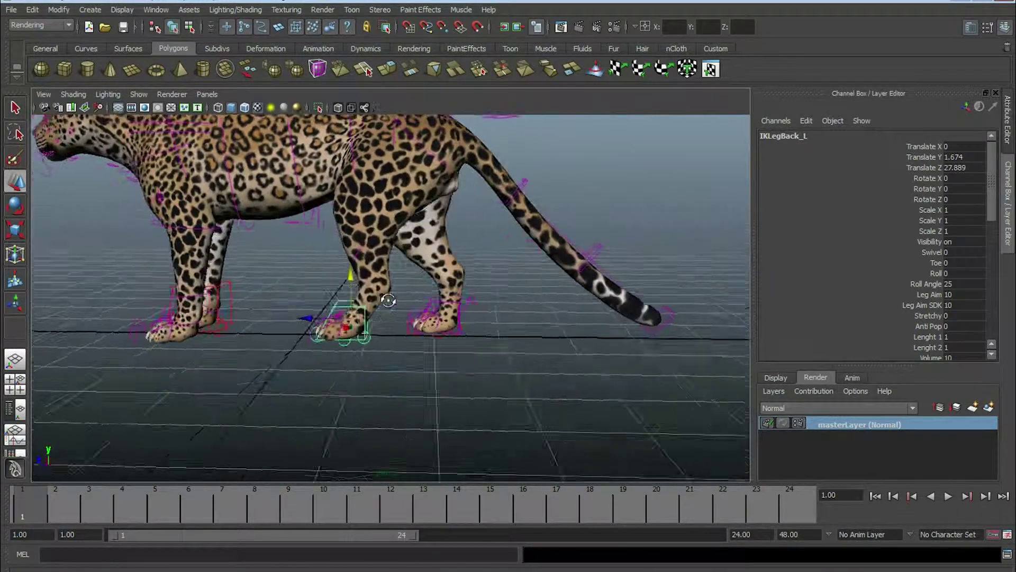
key(ctrl+z)
key(ctrl+z)
key(ctrl+z)
mouse_move(369, 294)
alt+mouse_down()
mouse_move(460, 367)
mouse_move(470, 325)
mouse_move(450, 225)
alt+mouse_up()
mouse_move(340, 325)
alt+mouse_down()
mouse_move(352, 352)
mouse_move(370, 328)
alt+mouse_up()
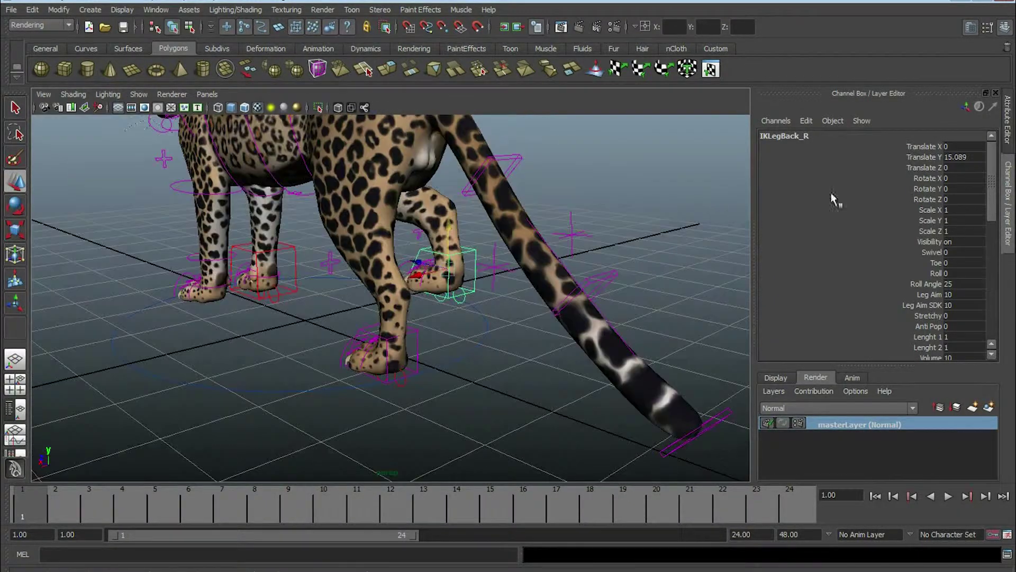
key(Return)
mouse_move(660, 265)
alt+mouse_down()
mouse_move(522, 281)
mouse_move(440, 340)
mouse_move(425, 299)
mouse_move(317, 250)
alt+mouse_up()
click(296, 240)
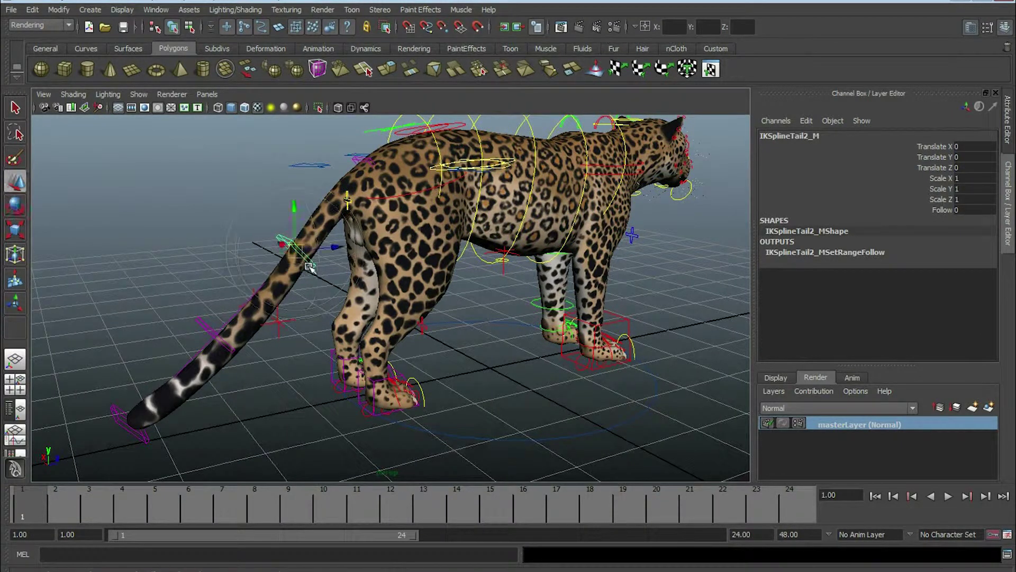
Step: Undo the IKSplineTail2_M move, select PoleLeg_R, then select the FKspineFat1_M belly control
mouse_move(298, 250)
alt+mouse_down()
mouse_move(373, 271)
mouse_move(585, 288)
mouse_move(455, 255)
mouse_move(481, 288)
mouse_move(421, 272)
mouse_move(499, 282)
mouse_move(443, 350)
mouse_move(356, 176)
alt+mouse_up()
key(ctrl+z)
click(356, 176)
scroll(368, 237, up, 3)
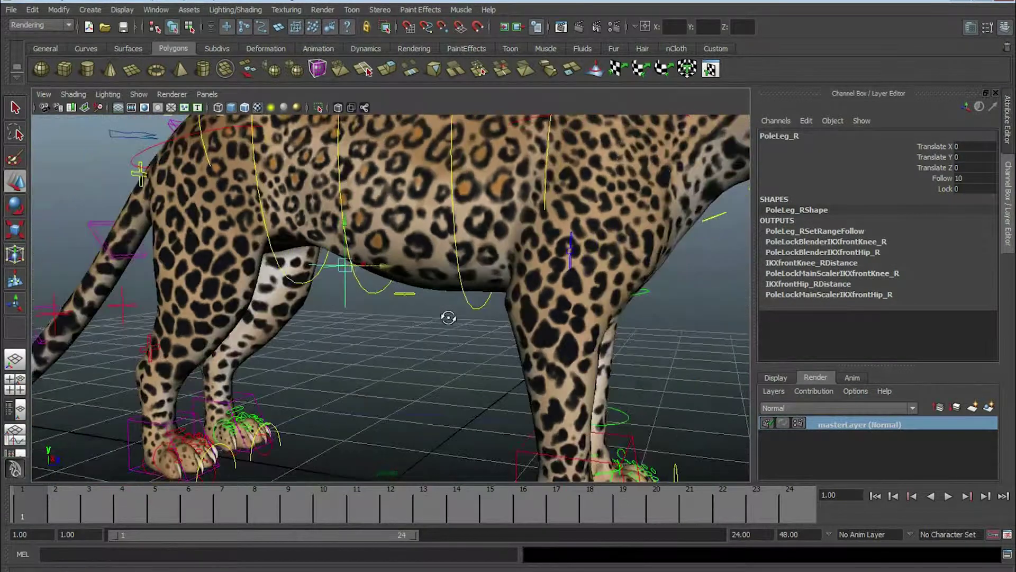
click(412, 267)
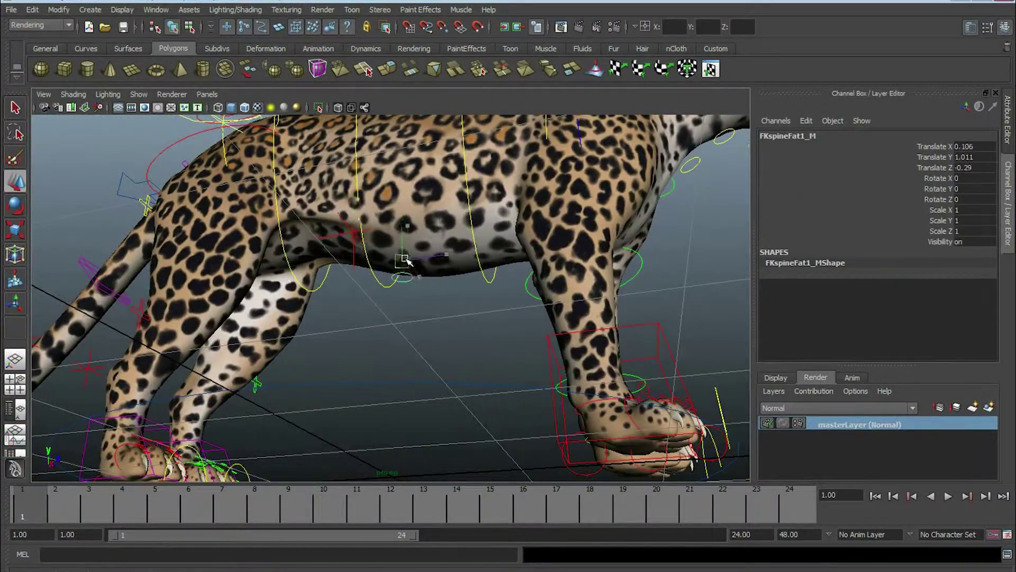